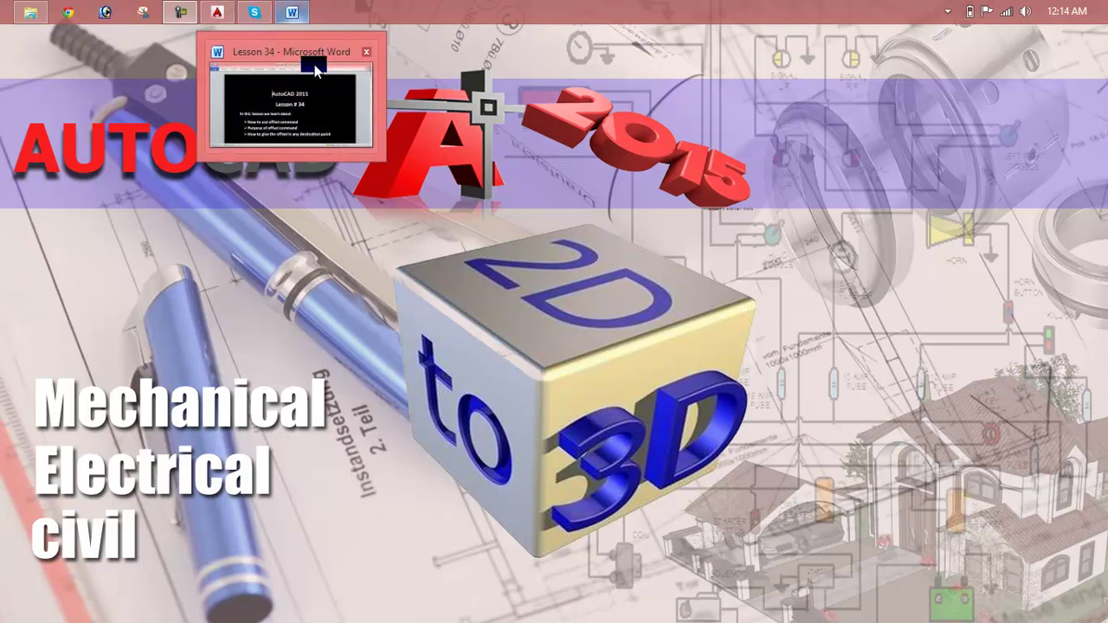
- Restore the Lesson 34 offset-command document in Word and maximize it to fill the screen
left_click(289, 12)
double_click(761, 75)
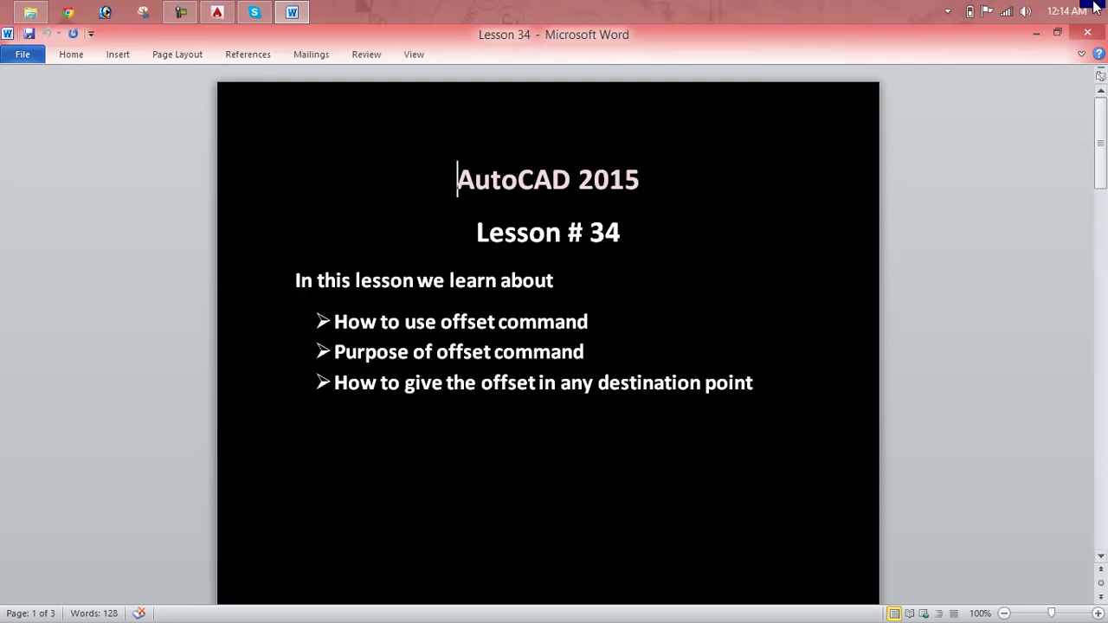
mouse_move(1106, 2)
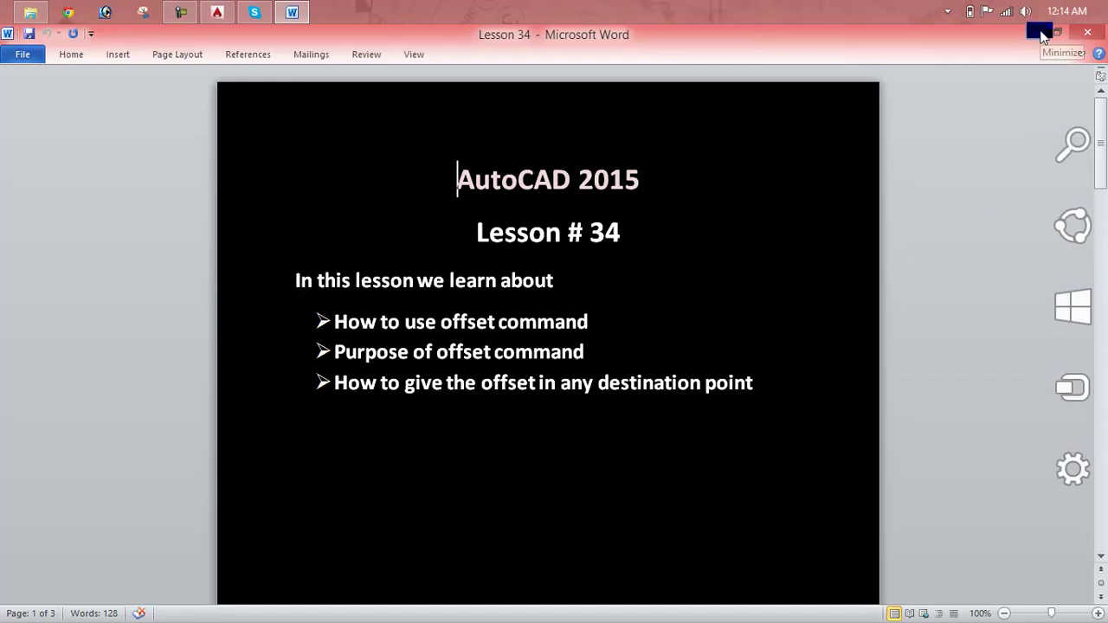
- Minimize the Lesson 34 Word document to reveal the AutoCAD wallpaper desktop
left_click(1041, 34)
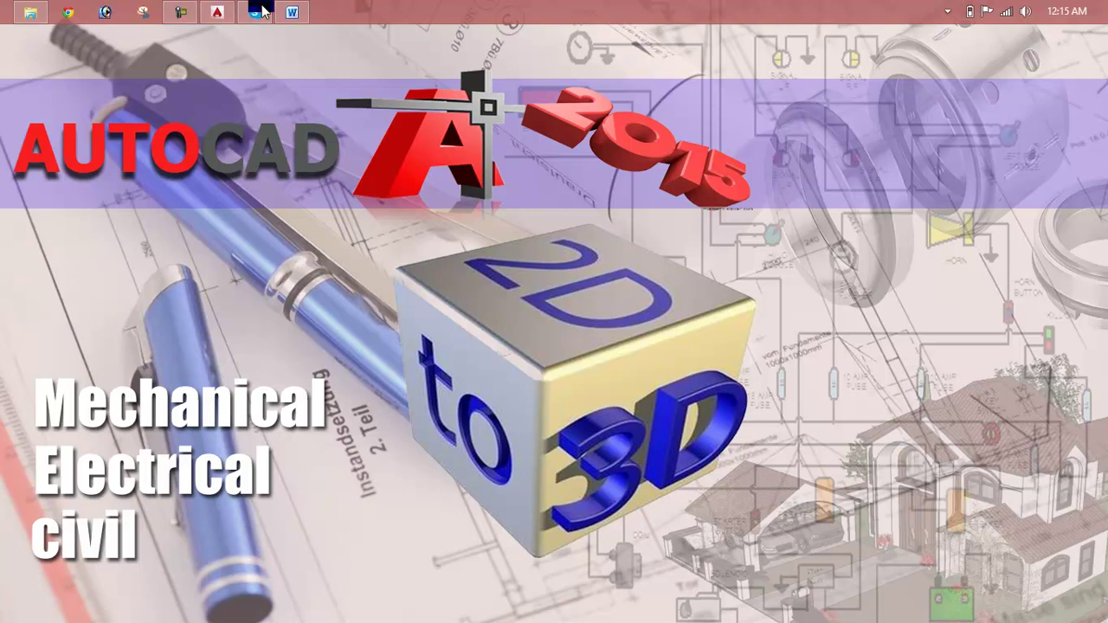
- Bring AutoCAD back, accept the drawing units settings, and cancel a stray distance command
left_click(236, 14)
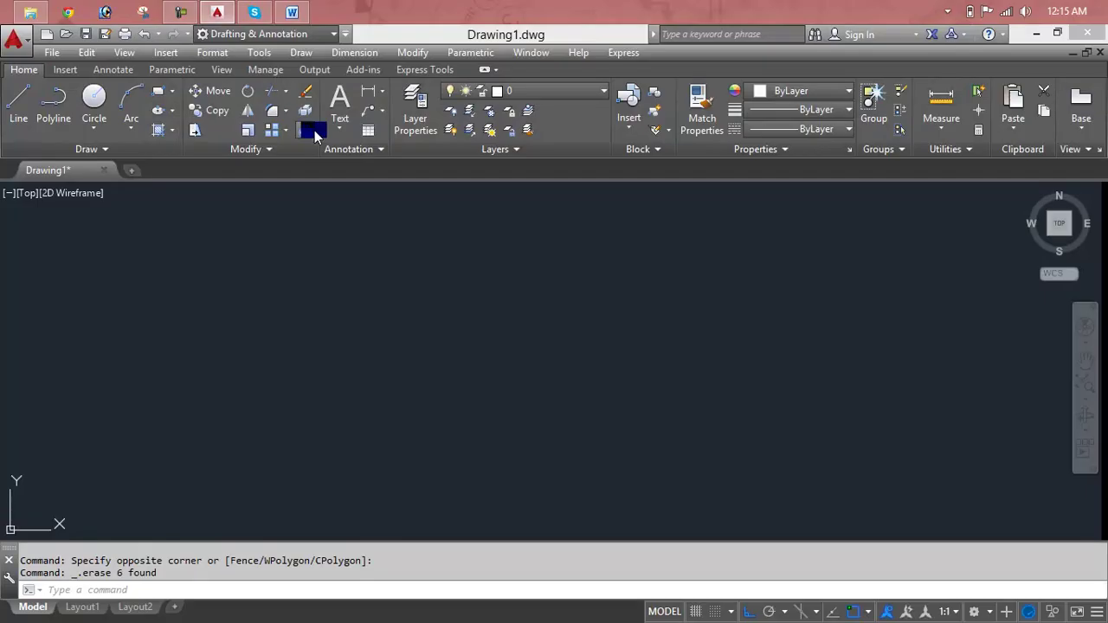
key("Escape")
key("Escape")
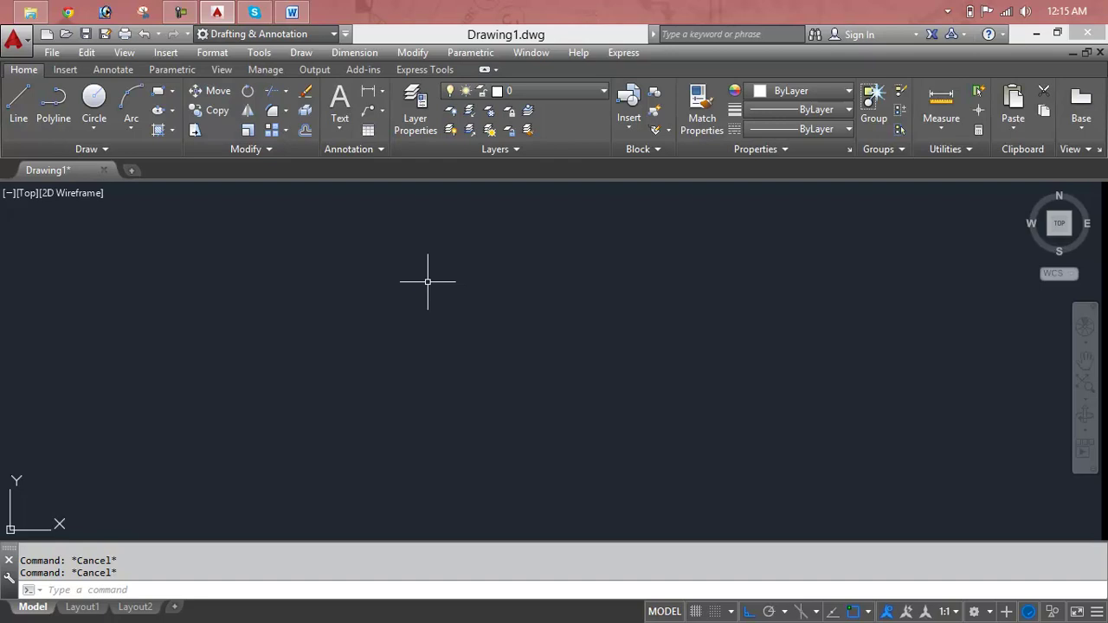
type("D")
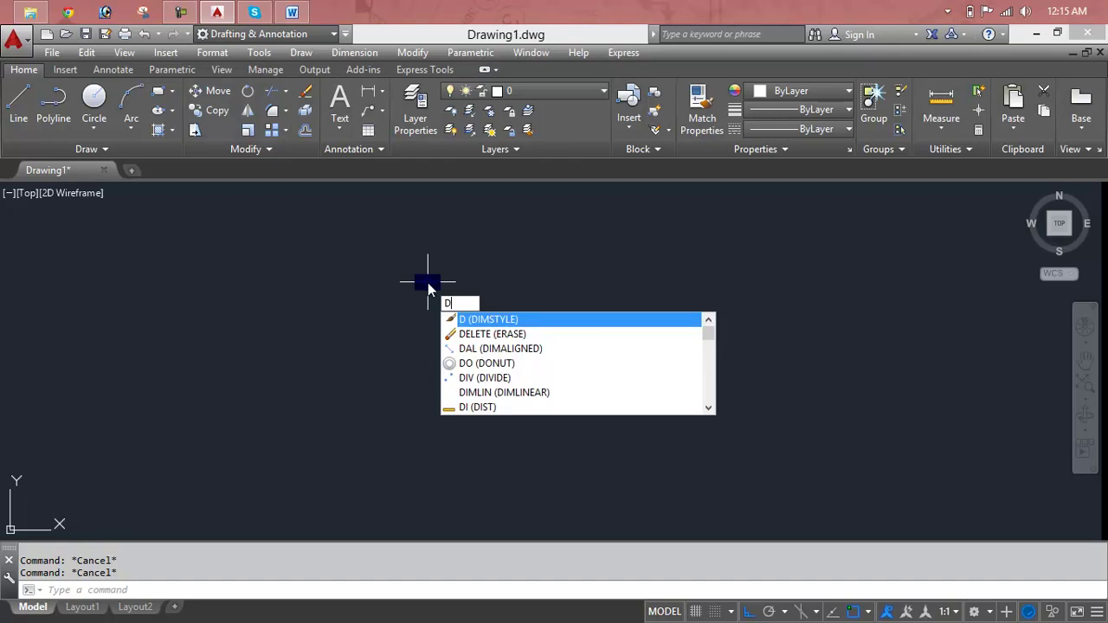
key("Escape")
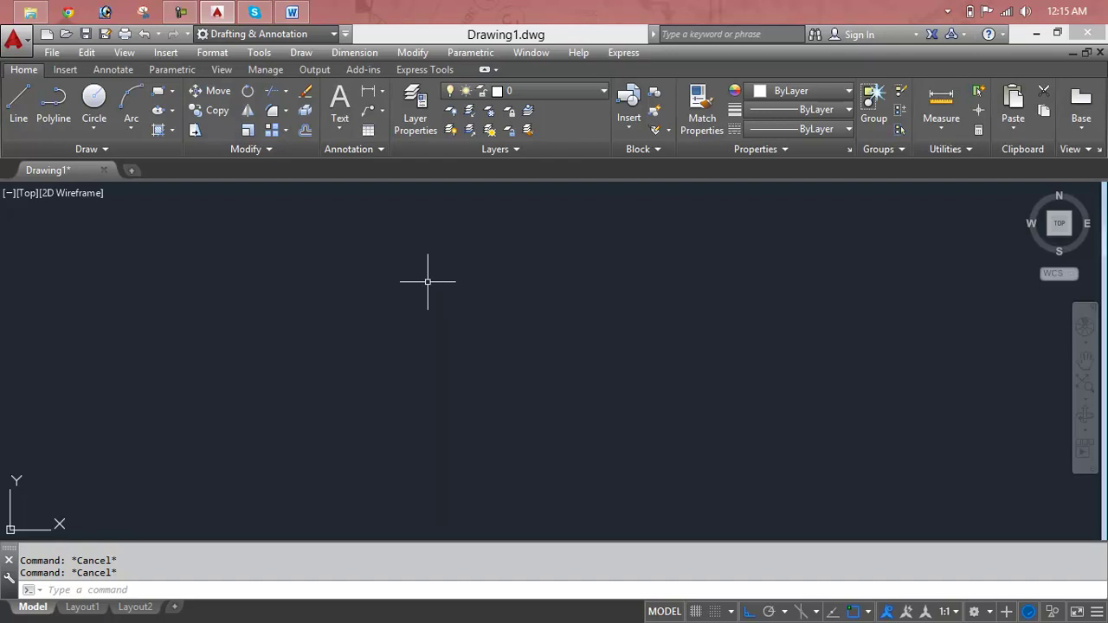
type("un")
key("Return")
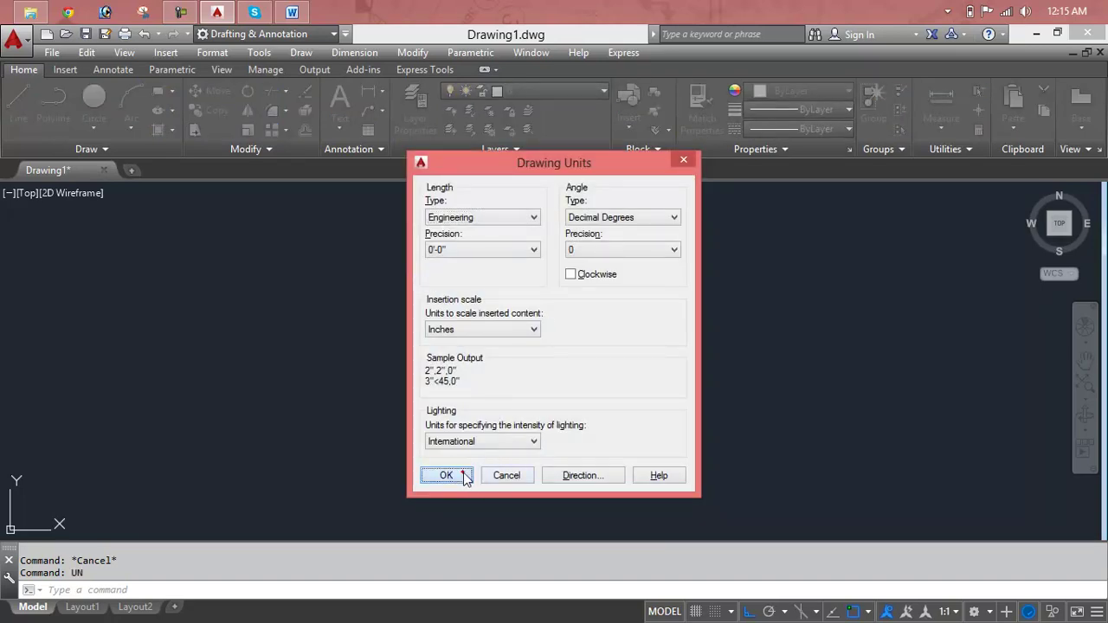
left_click(448, 475)
type("di")
key("Return")
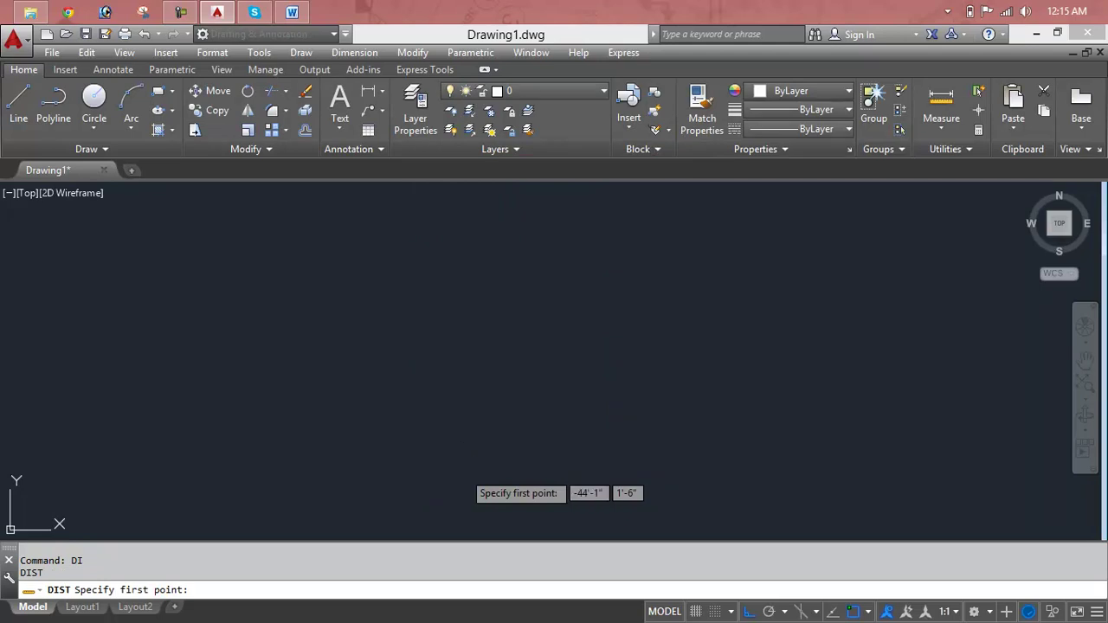
key("Escape")
key("Escape")
- Give the Standard dimension style Engineering unit format with 0'-0" precision
type("d")
key("Return")
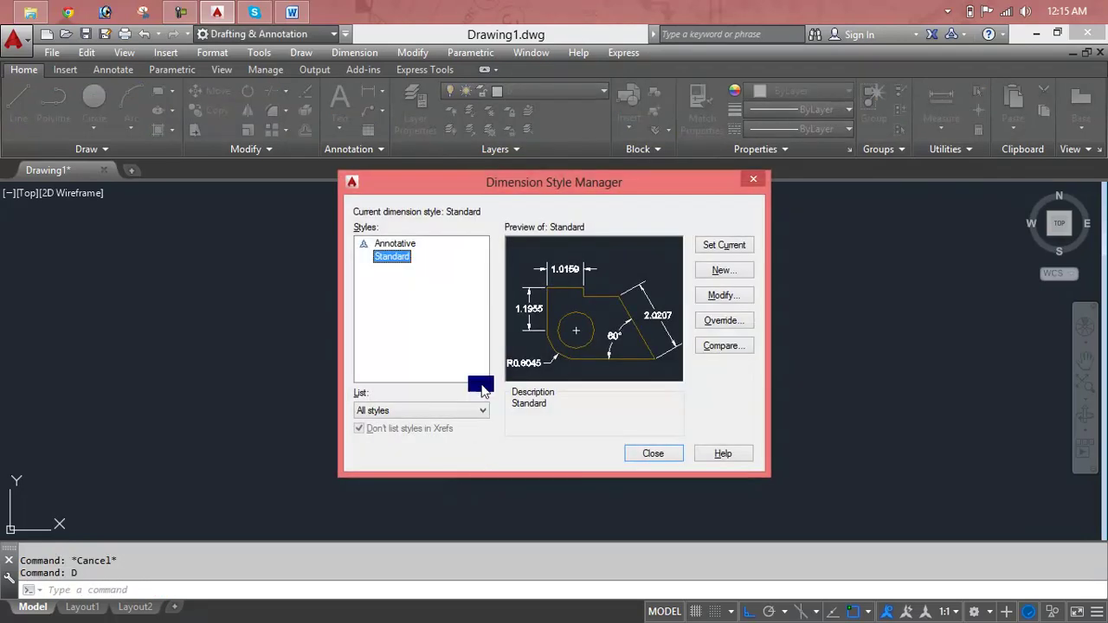
left_click(717, 296)
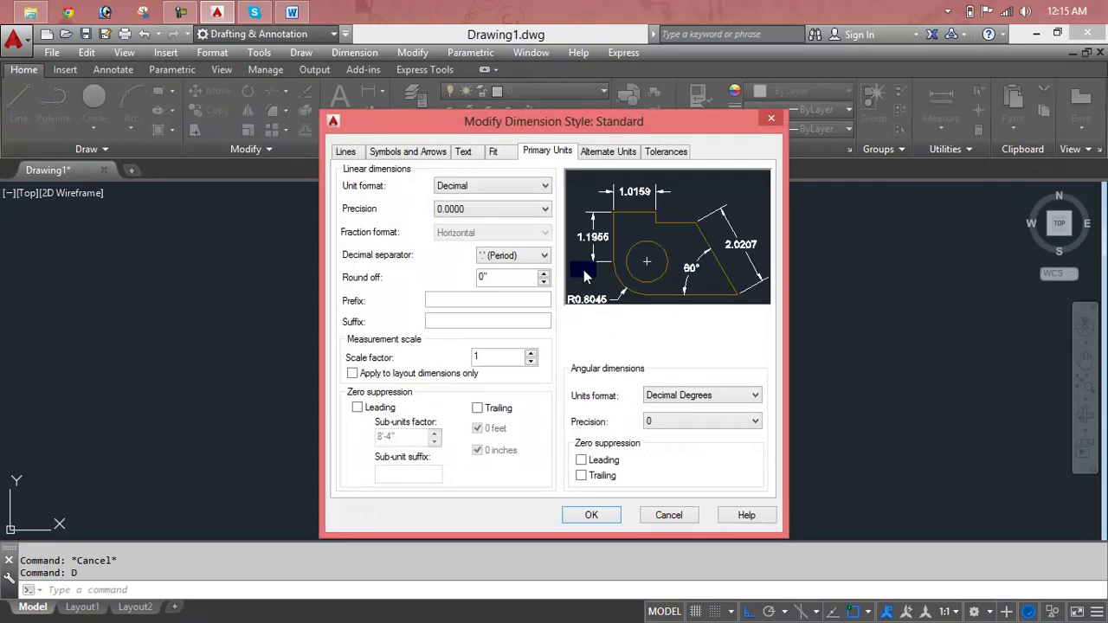
left_click(506, 187)
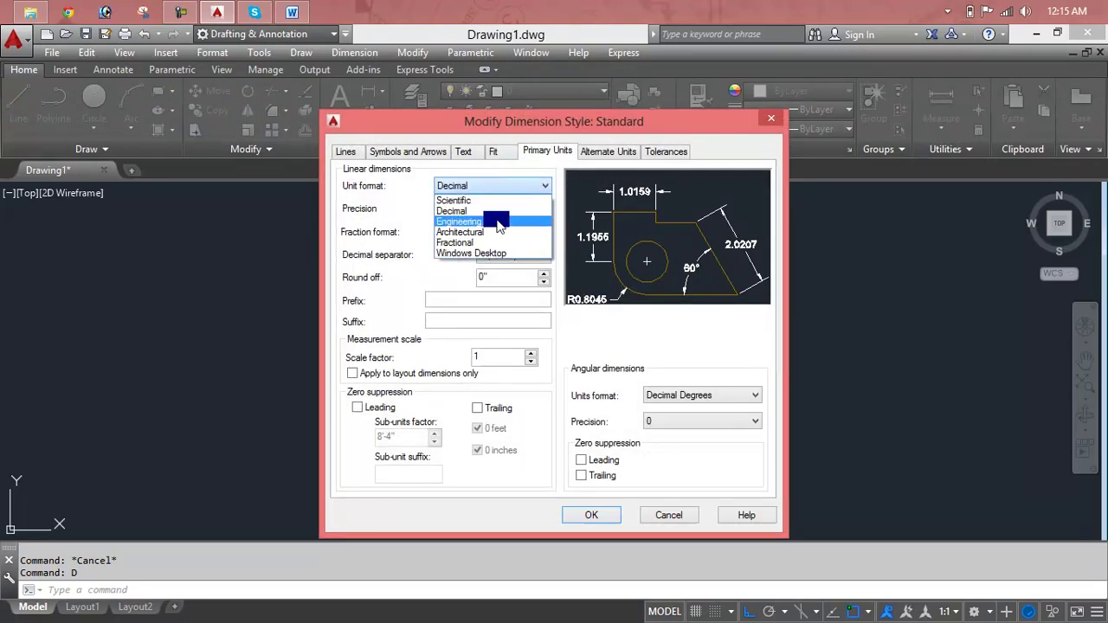
left_click(491, 222)
left_click(497, 209)
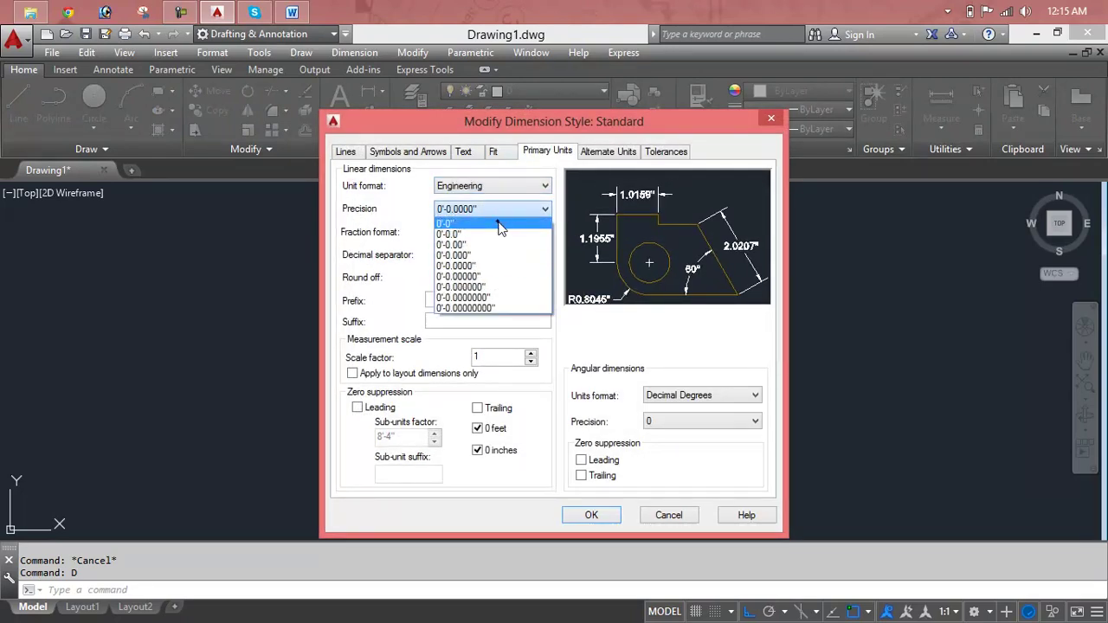
left_click(498, 224)
left_click(594, 514)
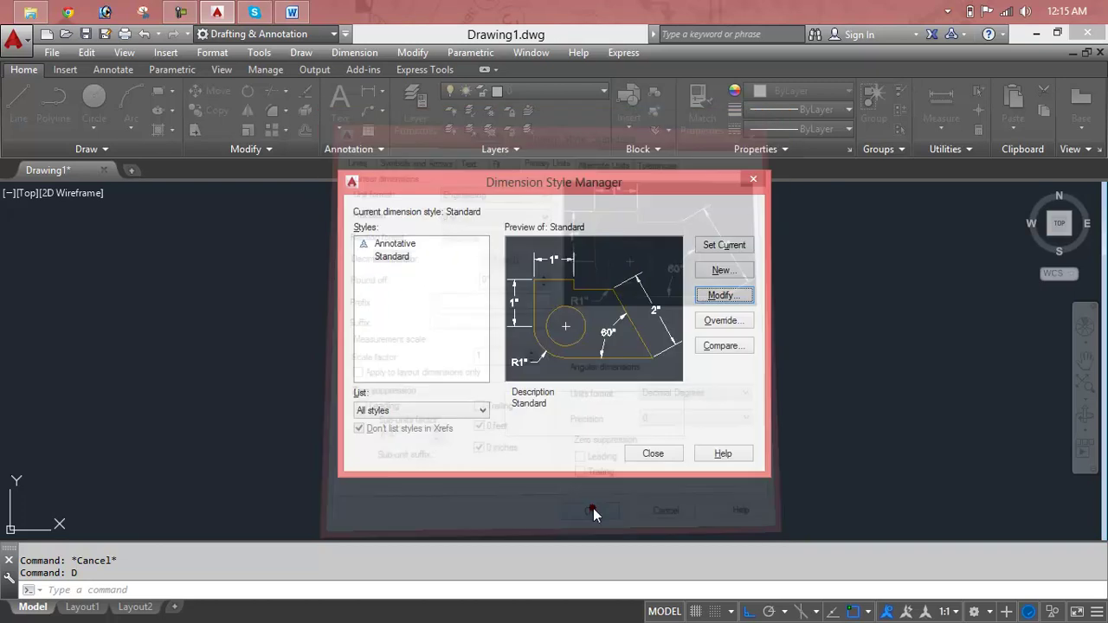
left_click(640, 457)
key("Escape")
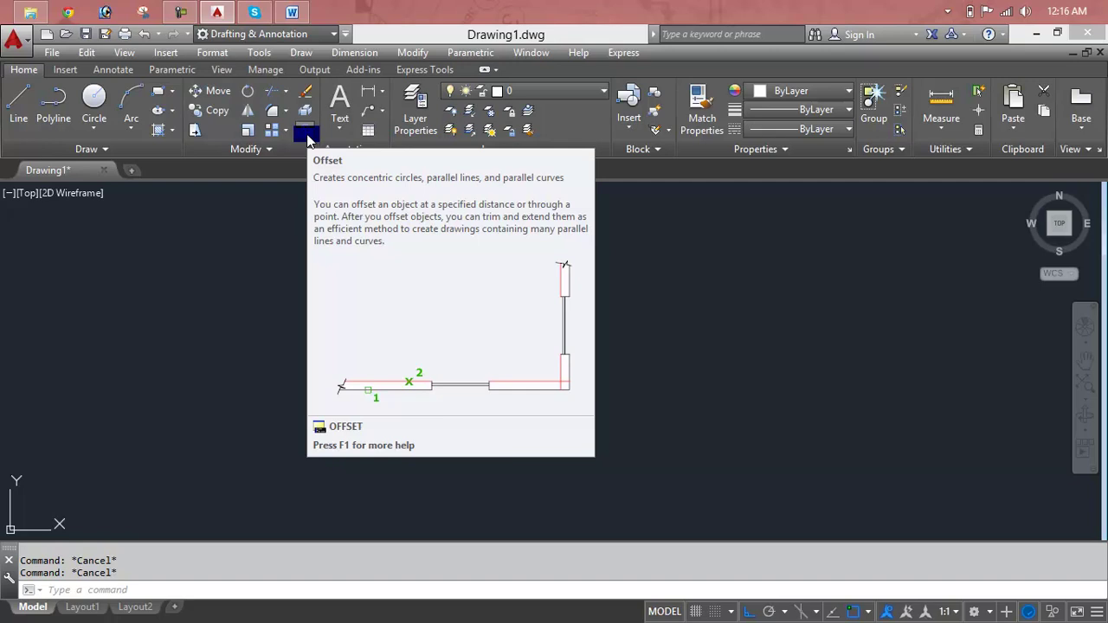
left_click(413, 52)
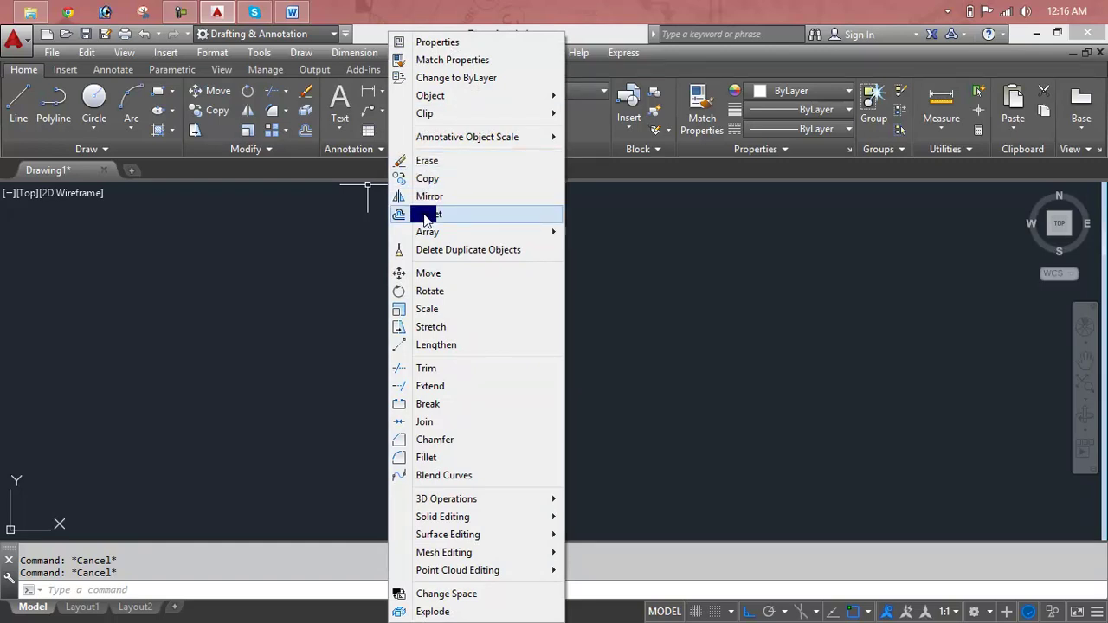
left_click(425, 215)
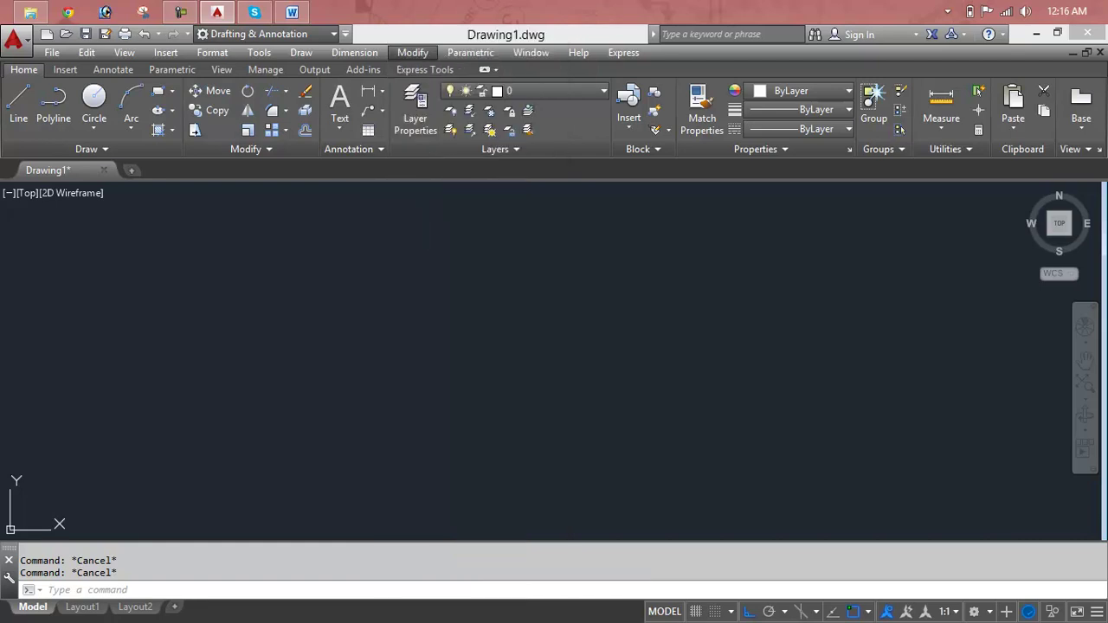
left_click(414, 271)
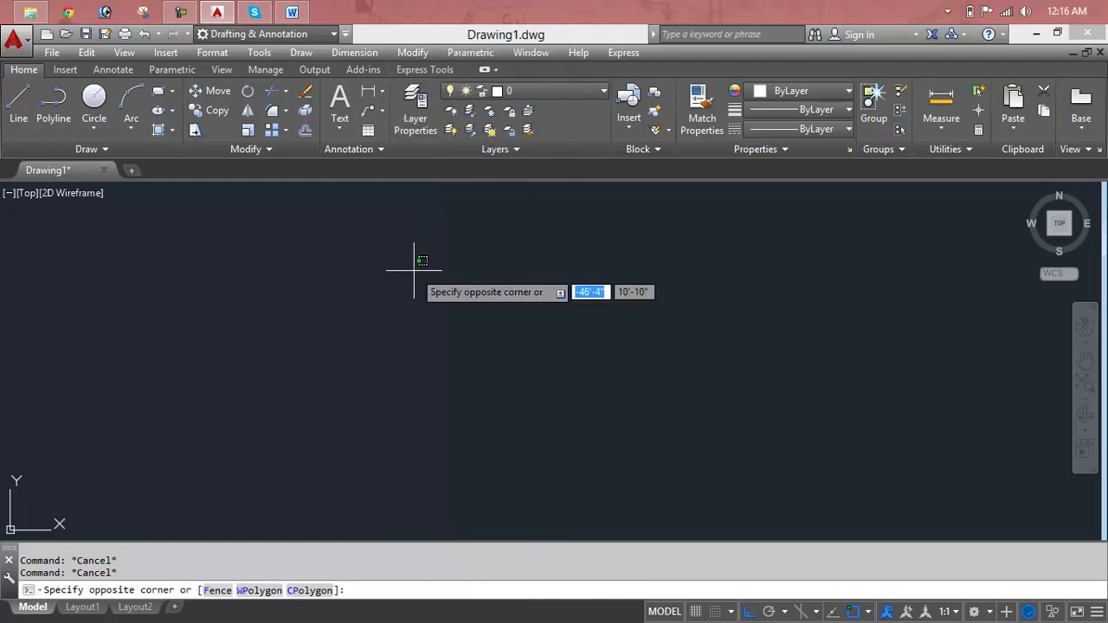
key("Escape")
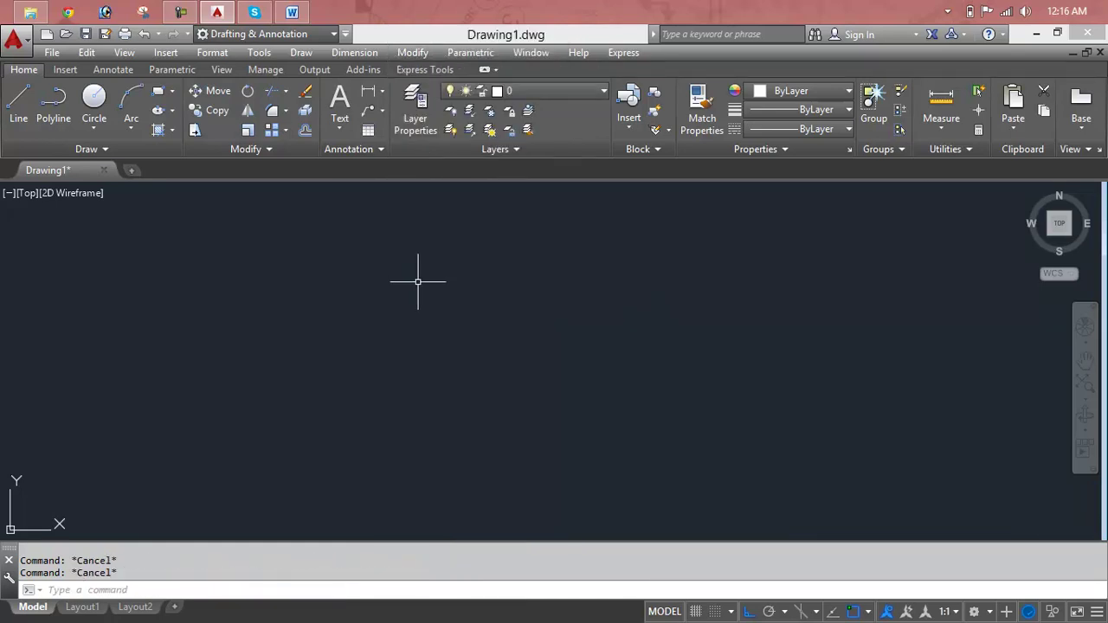
- Draw a 10' horizontal line starting left of centre
type("l")
key("Return")
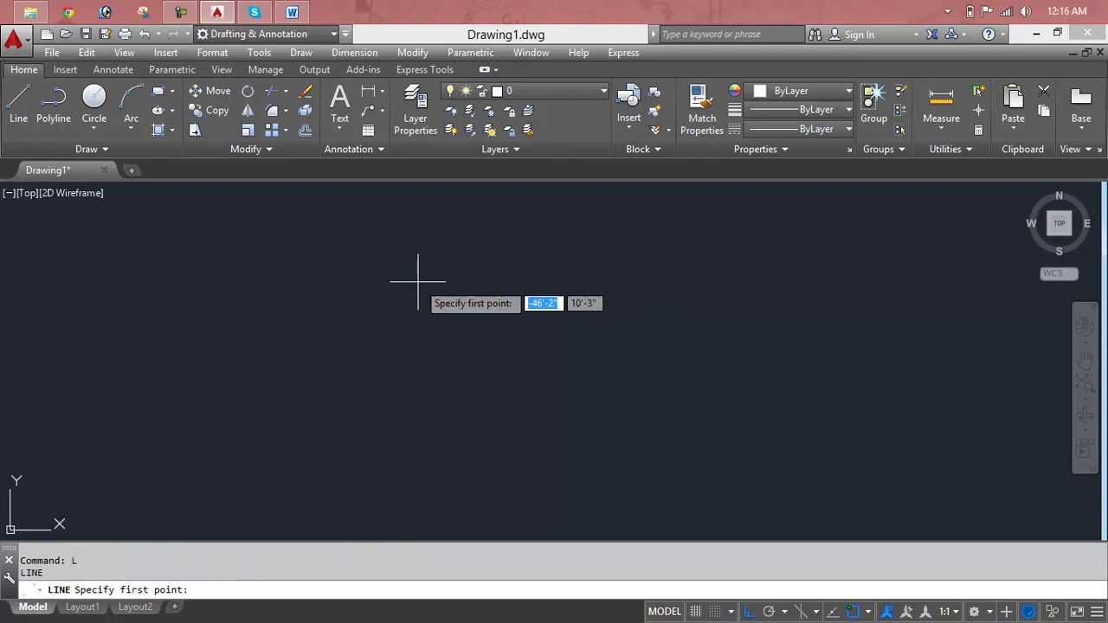
left_click(235, 297)
type("10'")
key("Return")
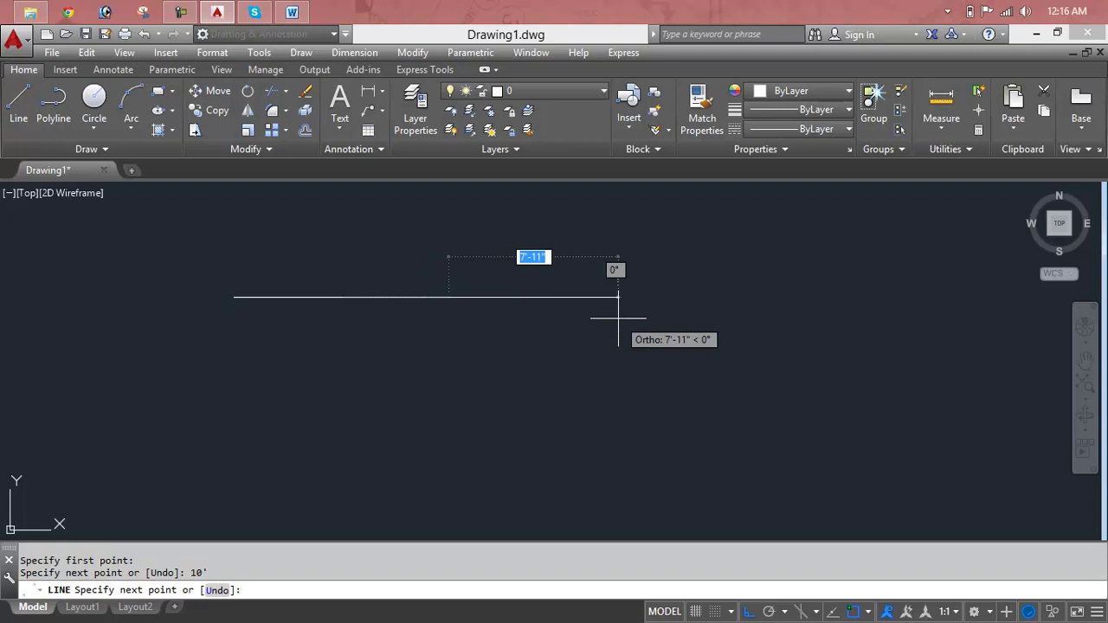
key("Escape")
scroll(604, 297, "down", 2)
scroll(510, 303, "up", 4)
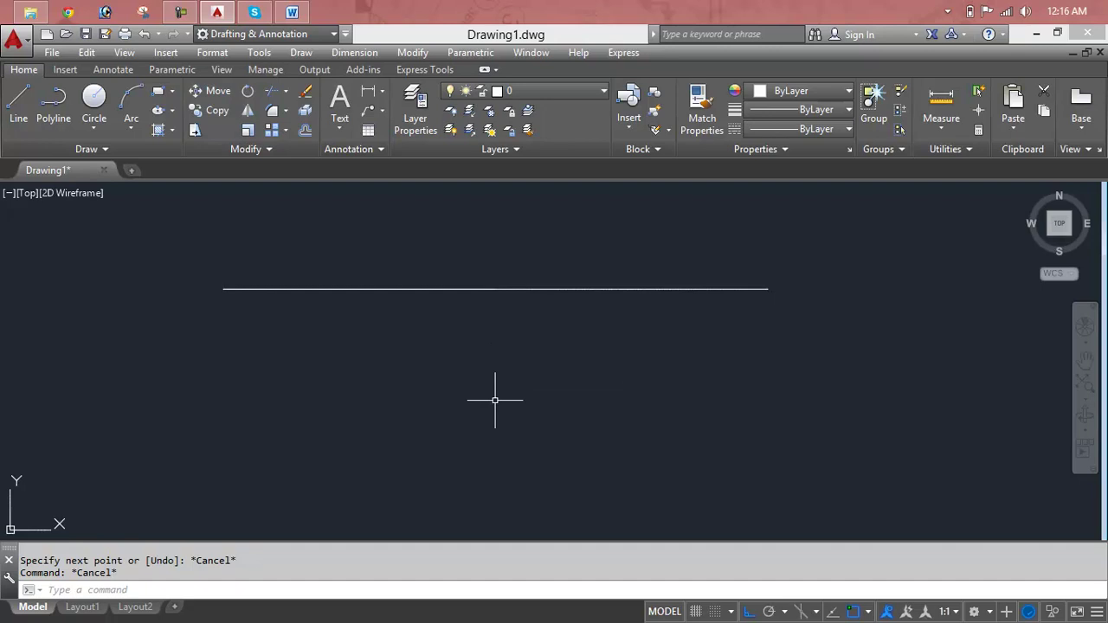
- Start the OFFSET command with the O alias
key("Escape")
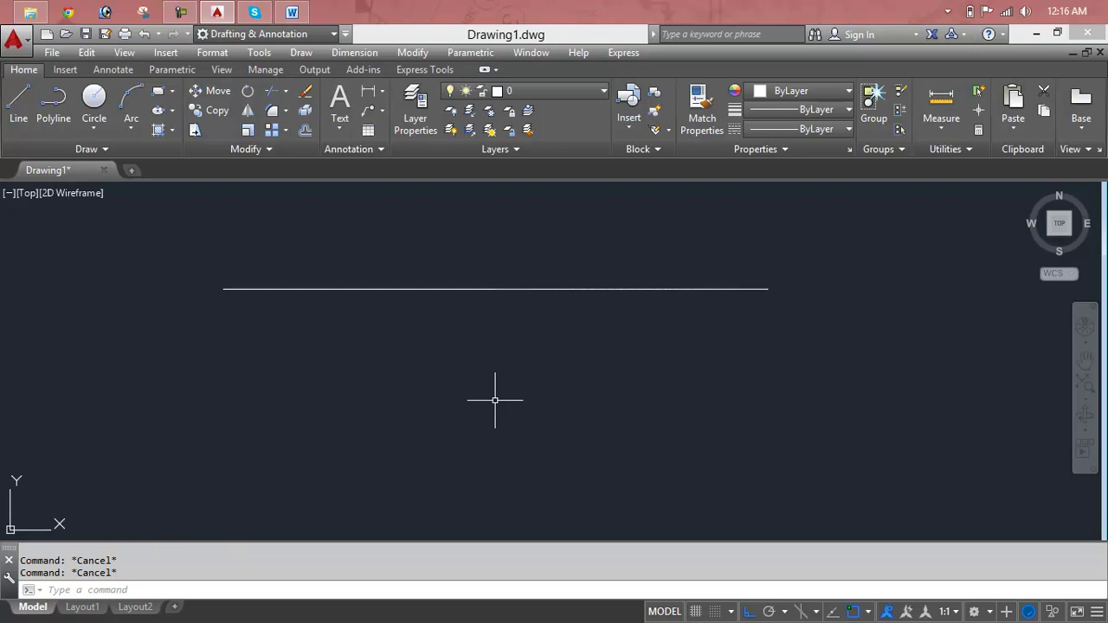
type("o")
key("Return")
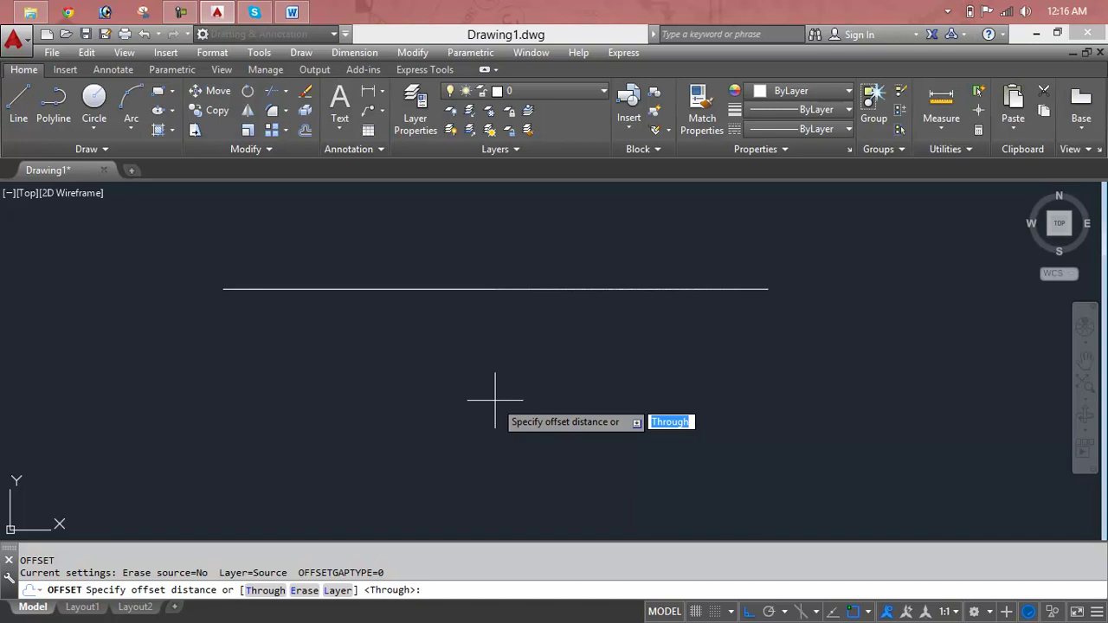
- Offset the horizontal line 5' downward to create a parallel copy
type("10")
key("BackSpace")
key("BackSpace")
type("5")
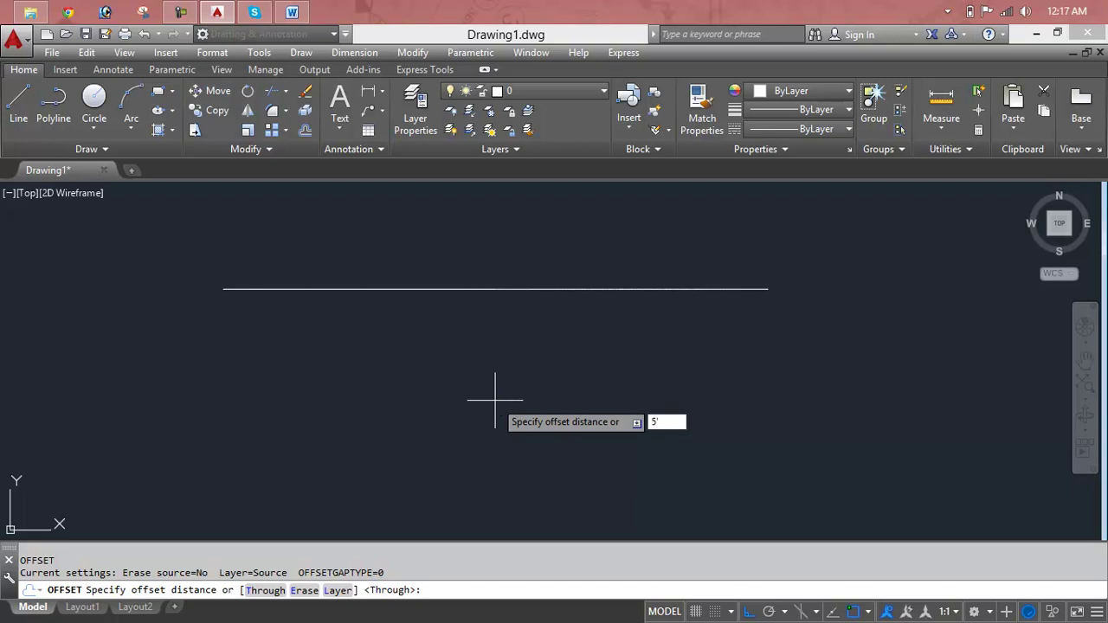
key("Return")
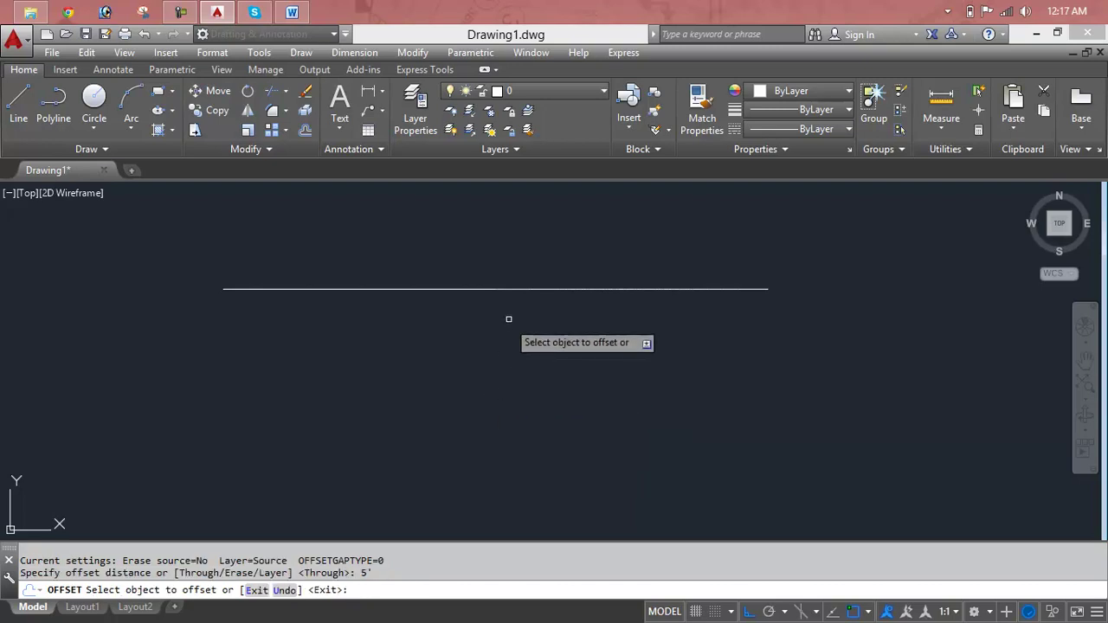
left_click(522, 289)
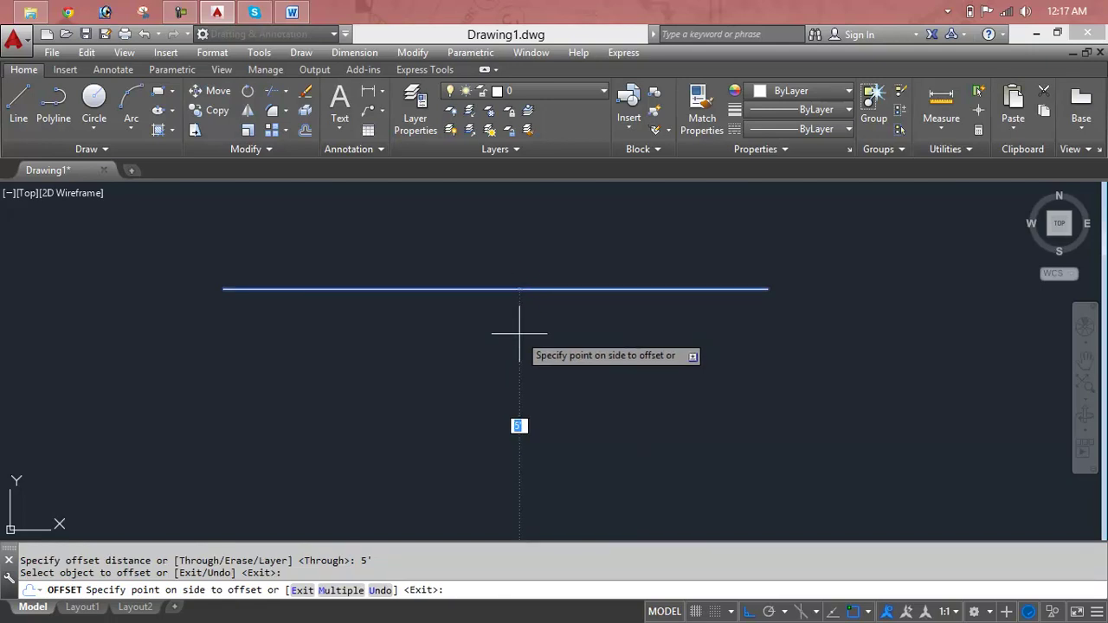
left_click(519, 333)
scroll(519, 334, "down", 4)
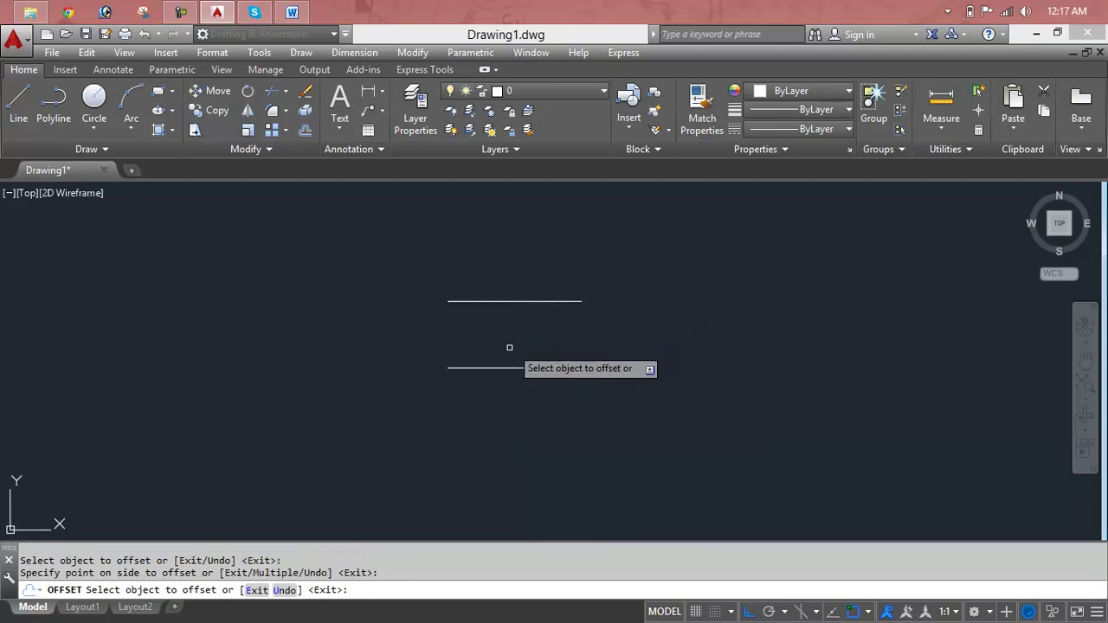
scroll(495, 369, "up", 4)
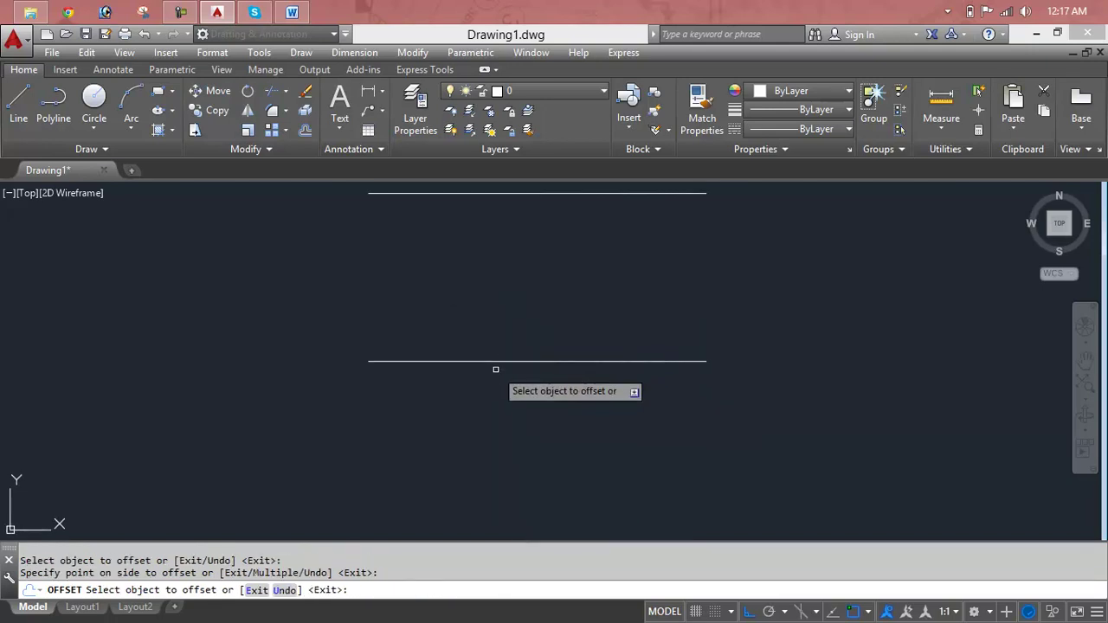
key("Escape")
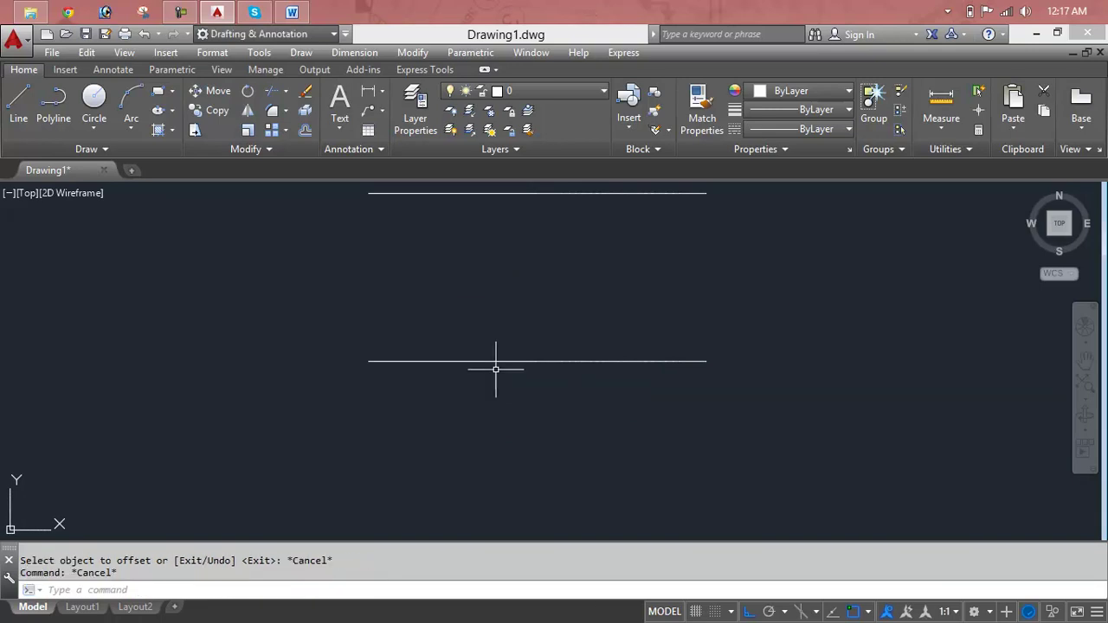
type("l")
key("Return")
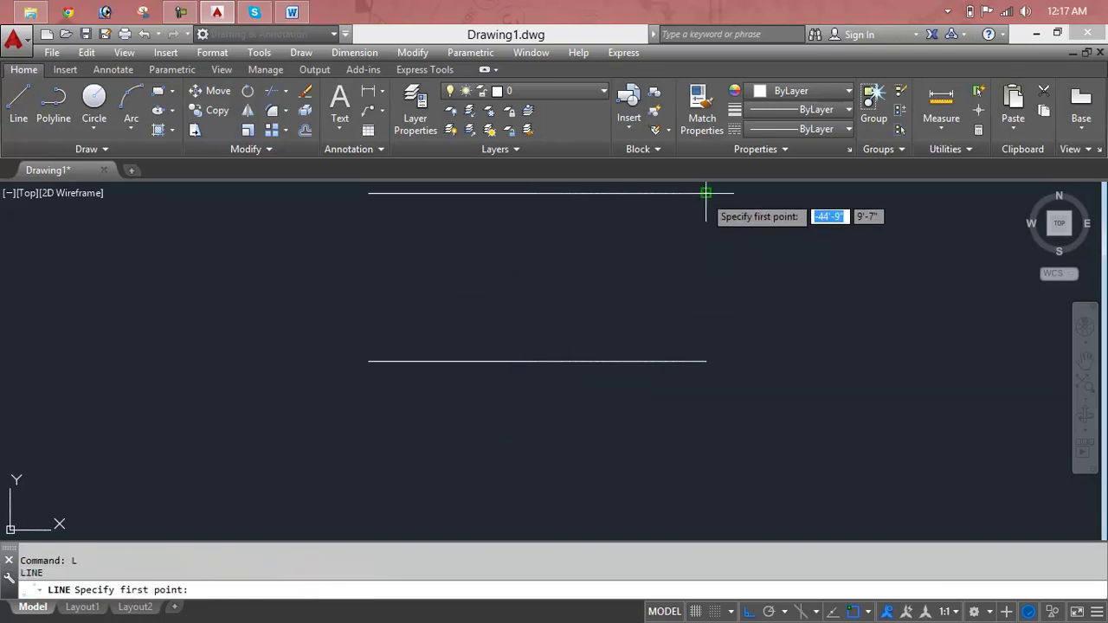
- Draw a 5' vertical line down from the top line's right end
left_click(707, 193)
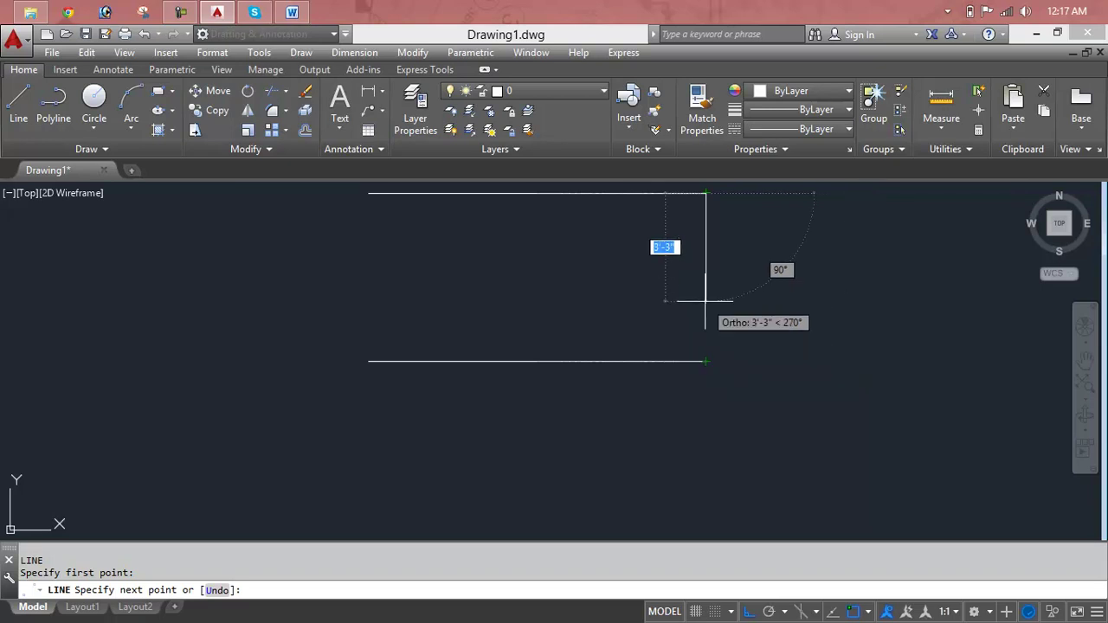
type("5'")
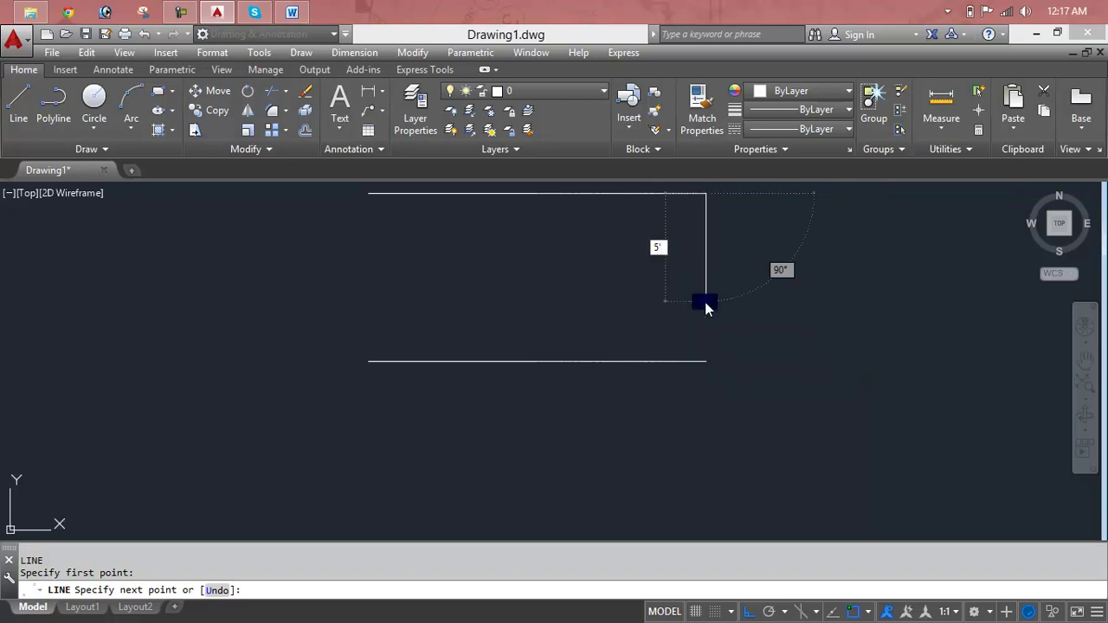
key("Return")
key("Escape")
scroll(680, 351, "up", 3)
scroll(727, 362, "up", 2)
middle_click_drag(740, 365, 741, 367)
scroll(811, 410, "down", 2)
middle_click_drag(811, 410, 826, 493)
- Start a new OFFSET command with the O alias
key("Escape")
type("o")
key("Return")
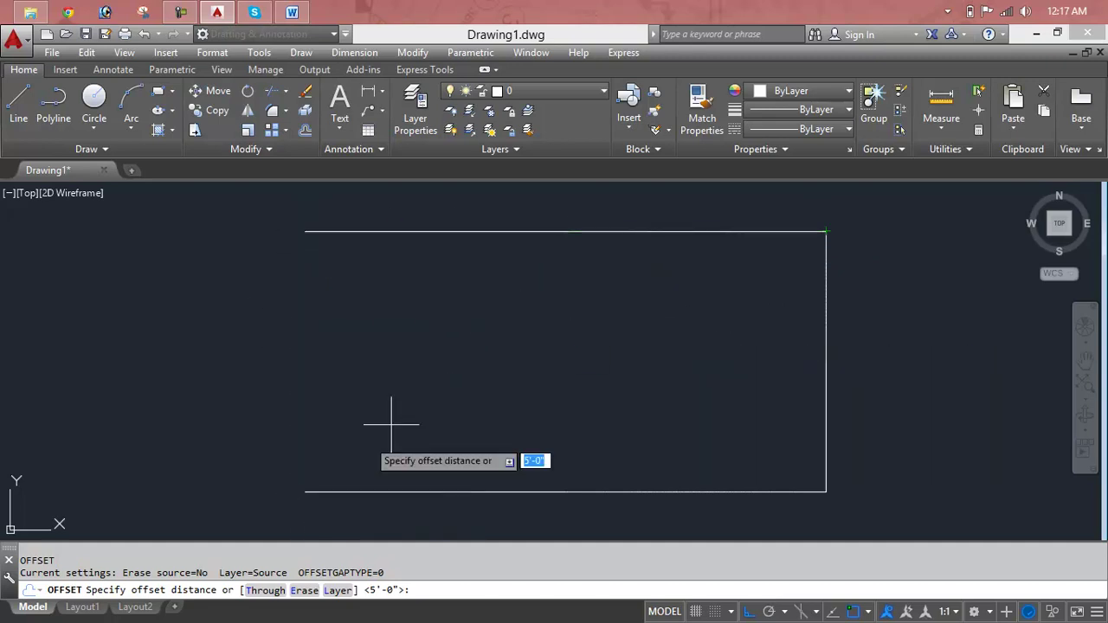
- Offset the right vertical line 10' to the left to close the rectangle
type("10'")
key("Return")
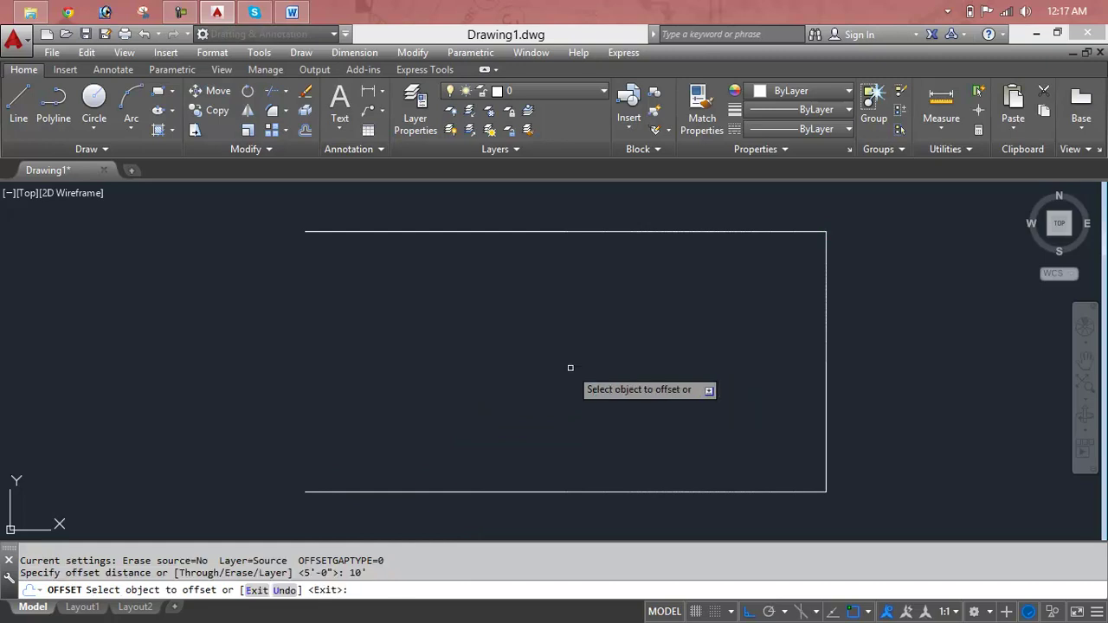
left_click(822, 327)
left_click(783, 347)
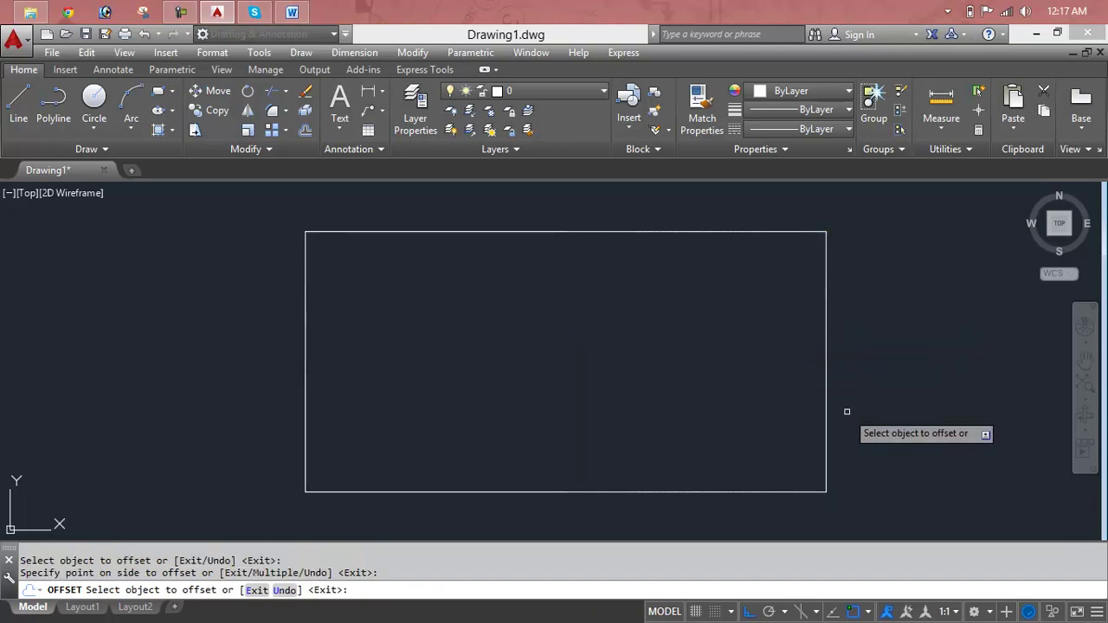
key("Escape")
key("Escape")
key("Escape")
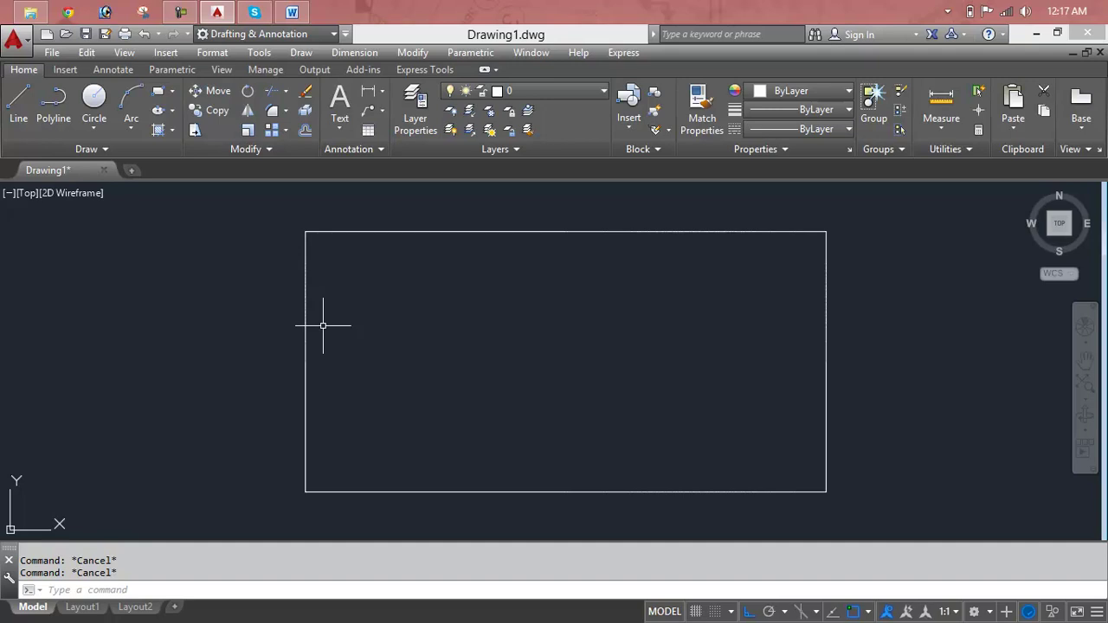
- Offset the rectangle's right edge 5' inward, dividing it into two equal halves
type("o")
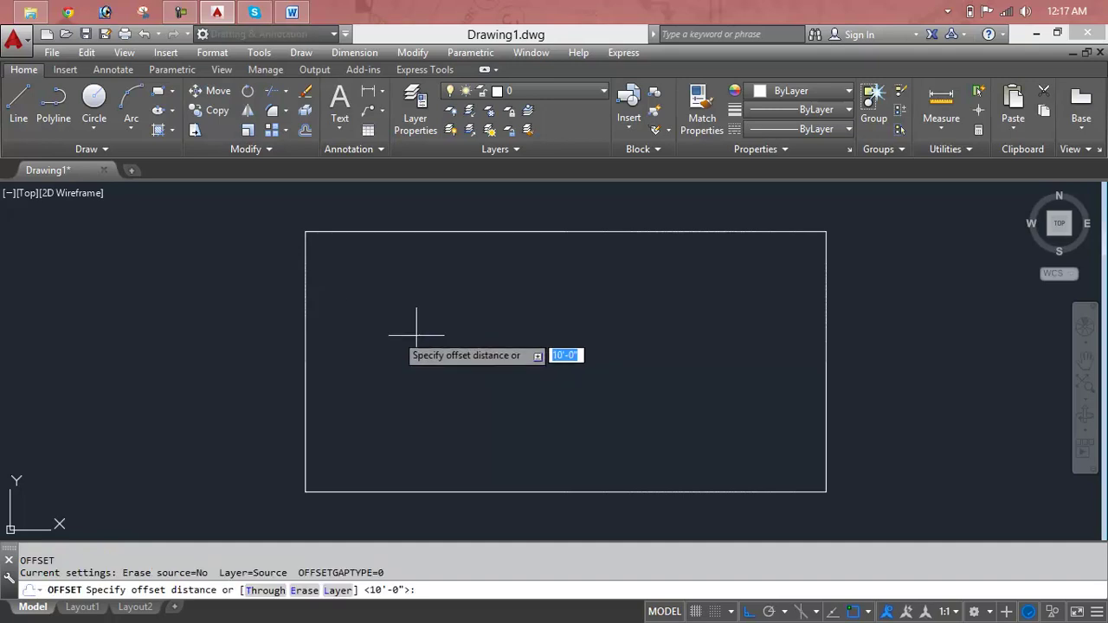
type("5'")
key("Return")
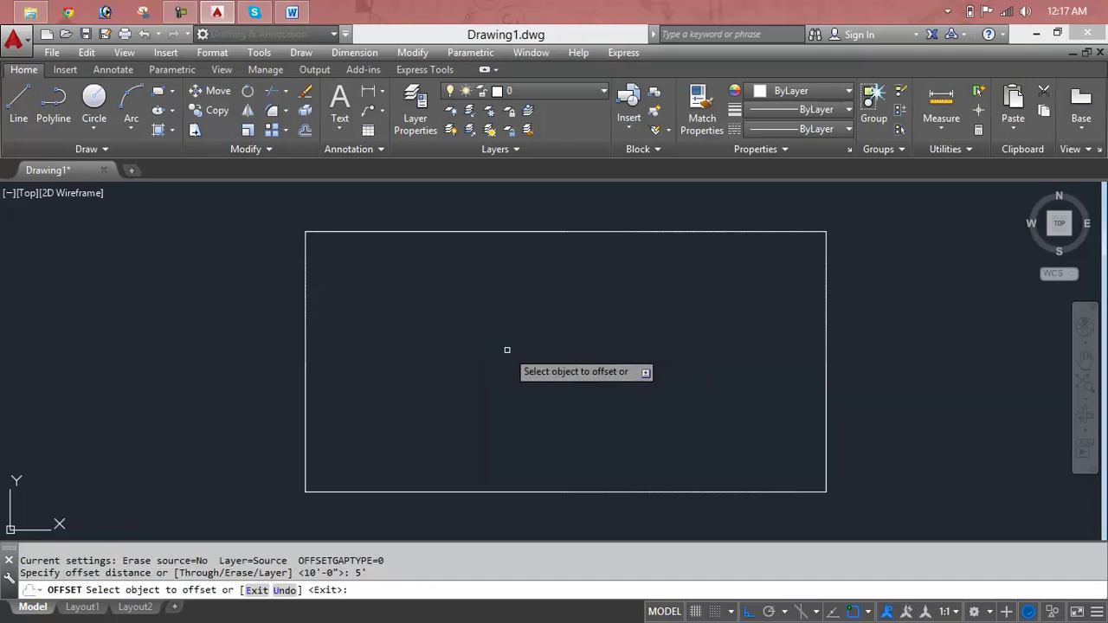
left_click(825, 332)
left_click(762, 336)
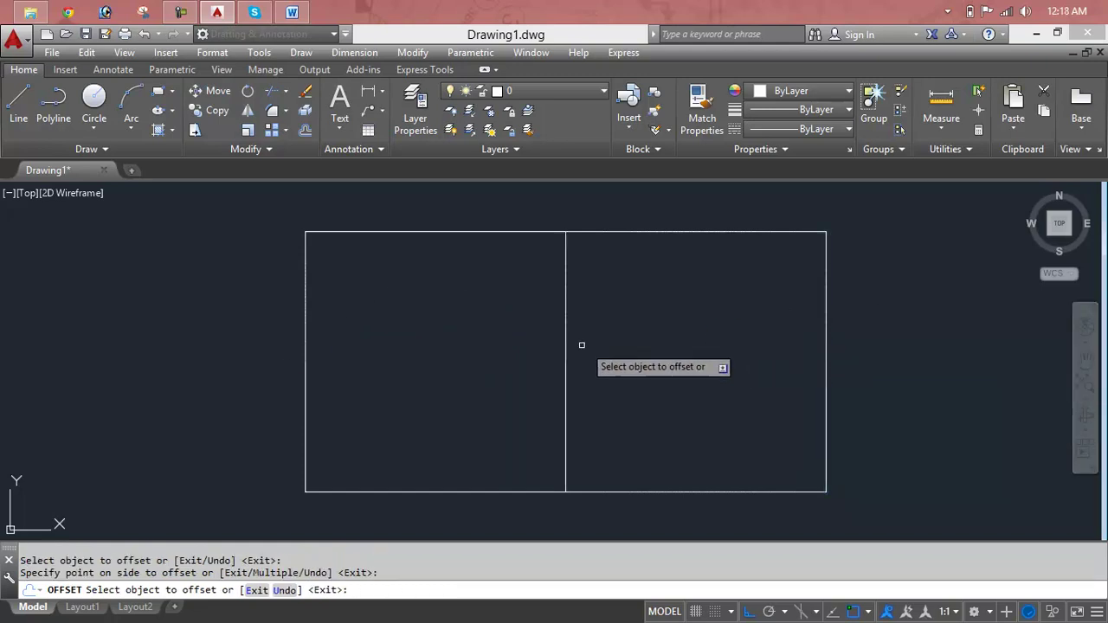
key("Escape")
scroll(567, 286, "up", 2)
scroll(563, 242, "up", 3)
scroll(562, 230, "down", 2)
mouse_move(563, 230)
middle_mouse_down()
mouse_move(549, 314)
mouse_move(550, 304)
middle_mouse_up()
scroll(549, 314, "up", 2)
scroll(550, 317, "down", 3)
key("Escape")
key("Escape")
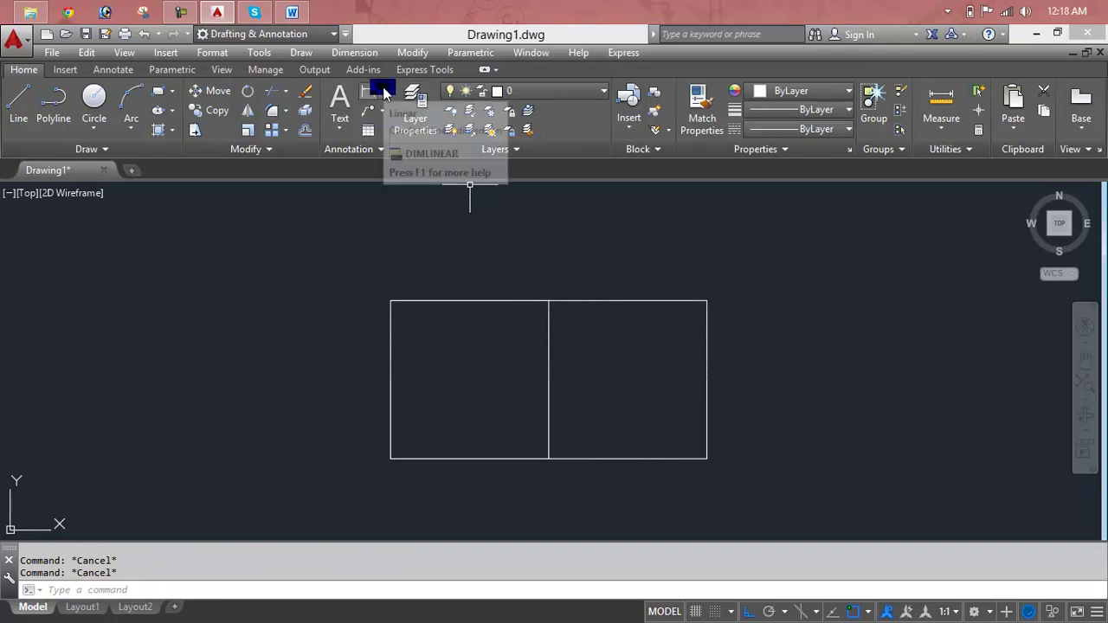
- Add a 10' linear dimension above the rectangle's top edge
left_click(367, 90)
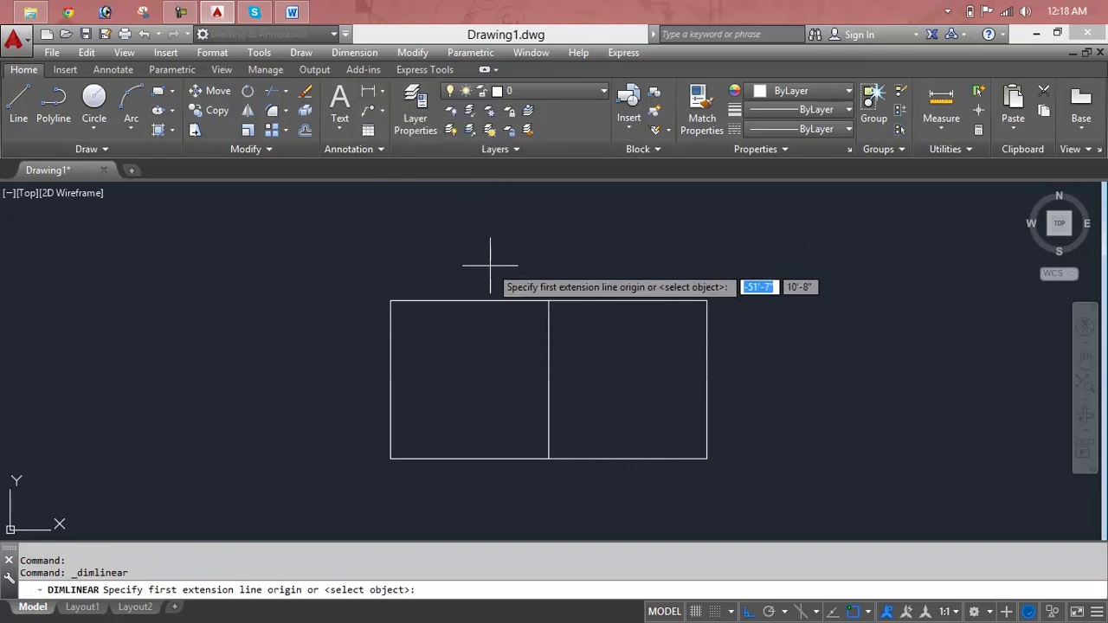
right_click(489, 269)
left_click(481, 299)
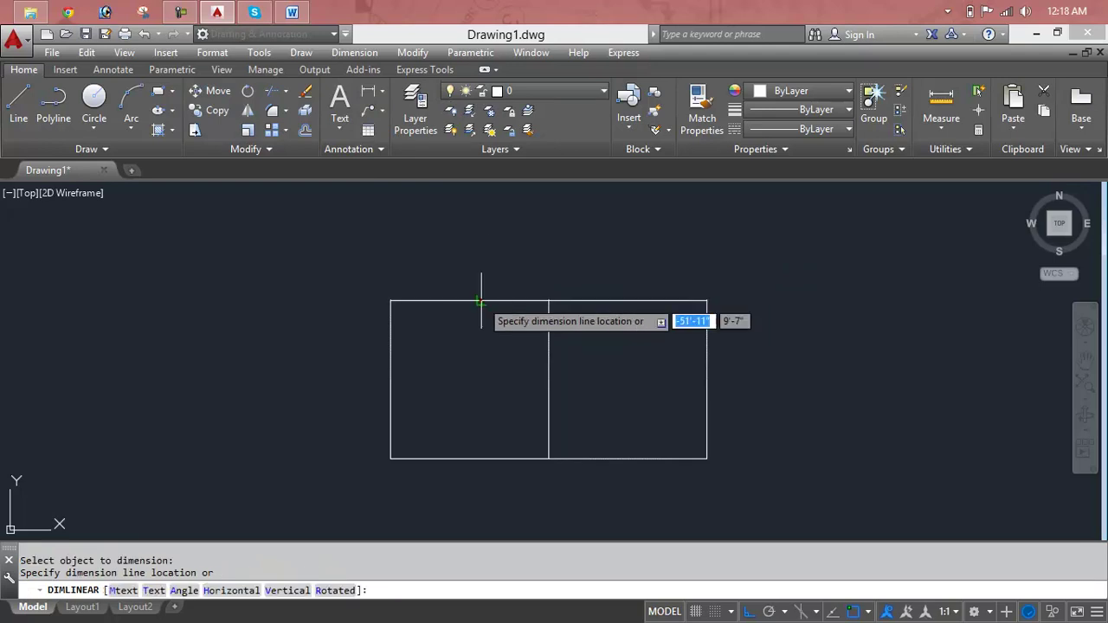
left_click(480, 252)
scroll(515, 244, "up", 6)
scroll(611, 264, "down", 3)
scroll(475, 289, "up", 2)
scroll(477, 292, "down", 3)
scroll(481, 292, "down", 3)
mouse_move(480, 293)
middle_mouse_down()
mouse_move(577, 205)
mouse_move(610, 142)
middle_mouse_up()
scroll(606, 299, "down", 4)
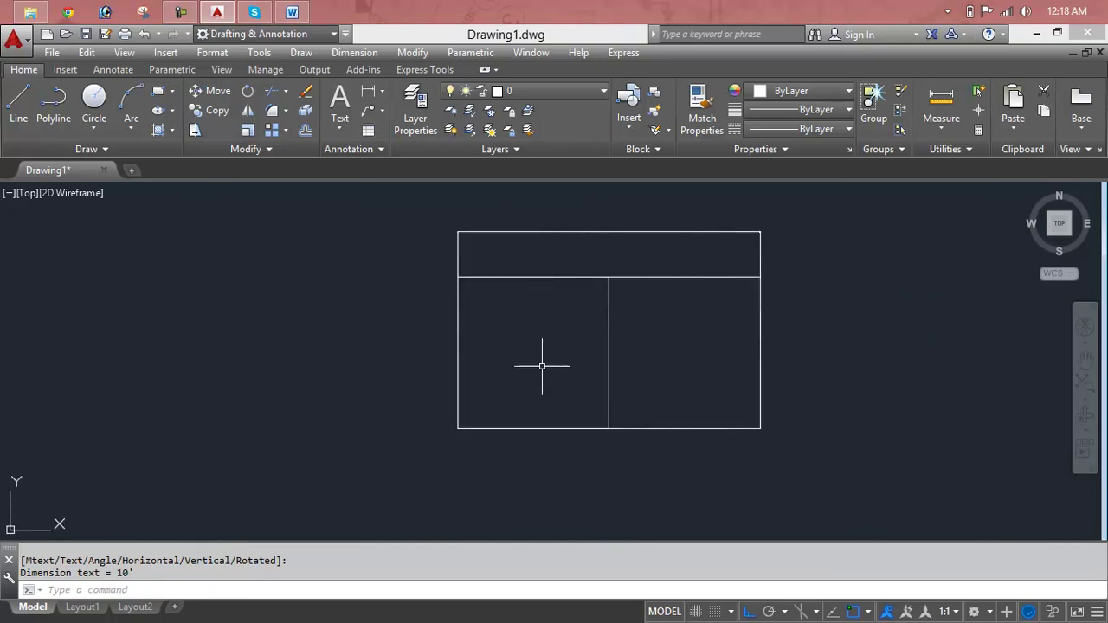
- Add a 5' linear dimension to the left of the rectangle's left edge
key("Return")
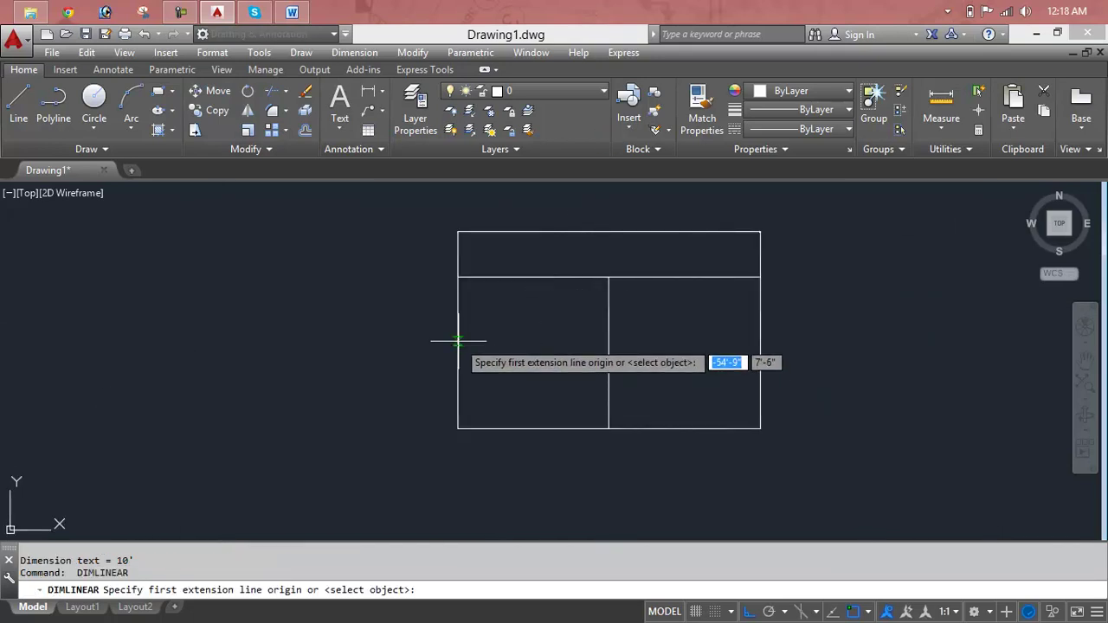
key("Return")
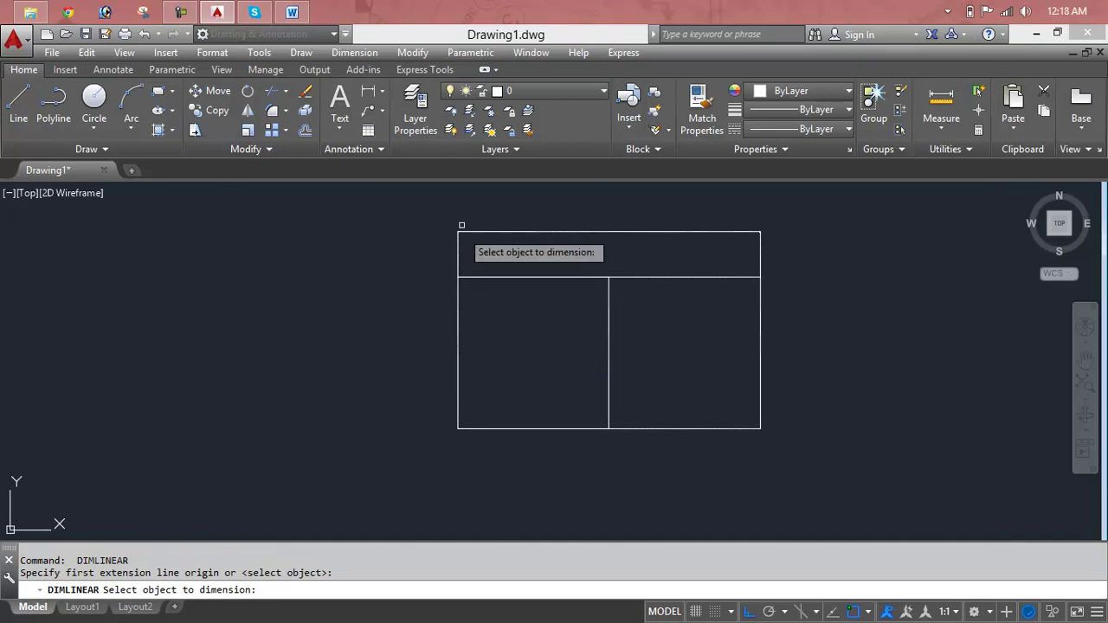
left_click(461, 350)
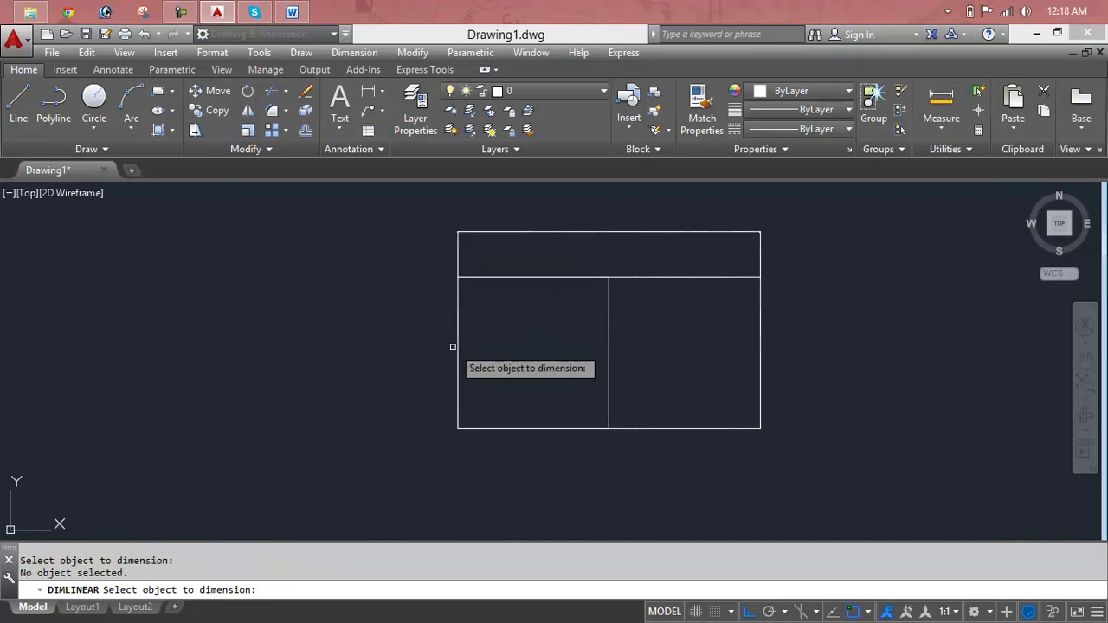
left_click(455, 346)
left_click(406, 347)
scroll(391, 355, "up", 2)
scroll(391, 356, "up", 3)
scroll(515, 317, "up", 2)
scroll(515, 317, "up", 1)
scroll(517, 321, "down", 3)
scroll(517, 322, "down", 2)
scroll(582, 336, "down", 2)
middle_click_drag(650, 349, 519, 341)
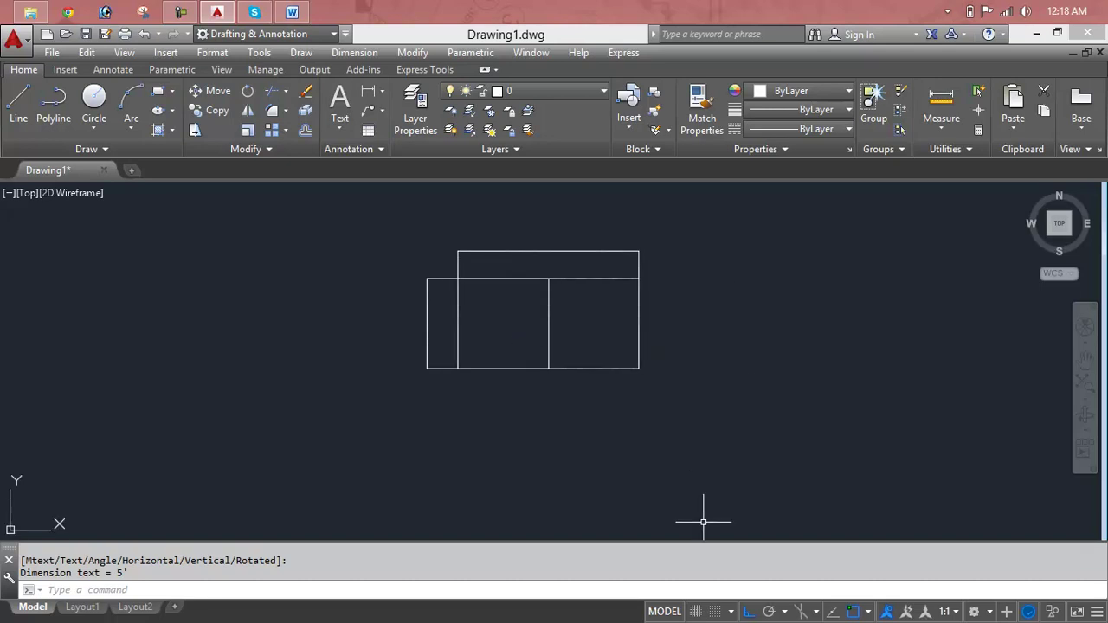
scroll(567, 259, "up", 2)
scroll(531, 288, "up", 4)
- Start a DONUT by picking diameter points, then cancel it
key("Escape")
key("Escape")
type("do")
key("Return")
left_click(533, 289)
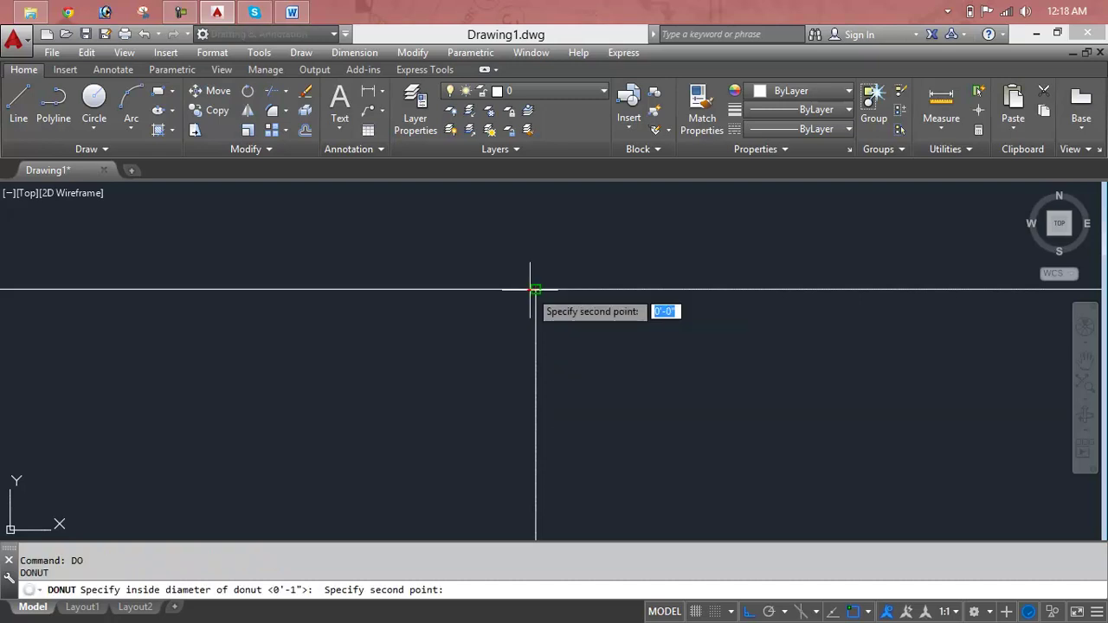
left_click(638, 292)
scroll(749, 312, "down", 5)
middle_click_drag(750, 312, 533, 318)
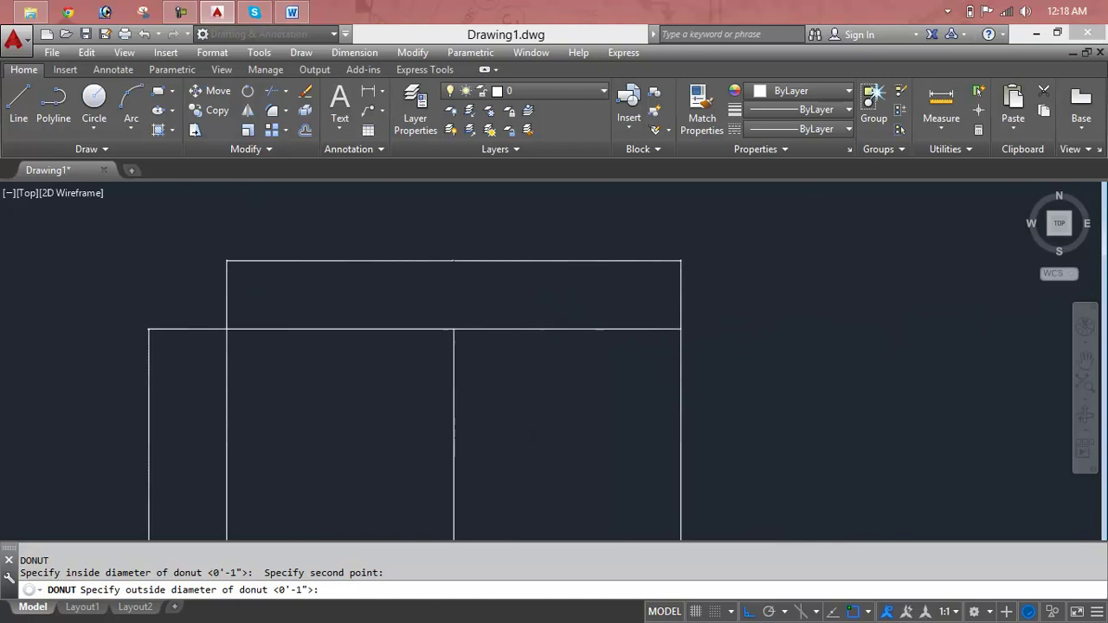
left_click(682, 329)
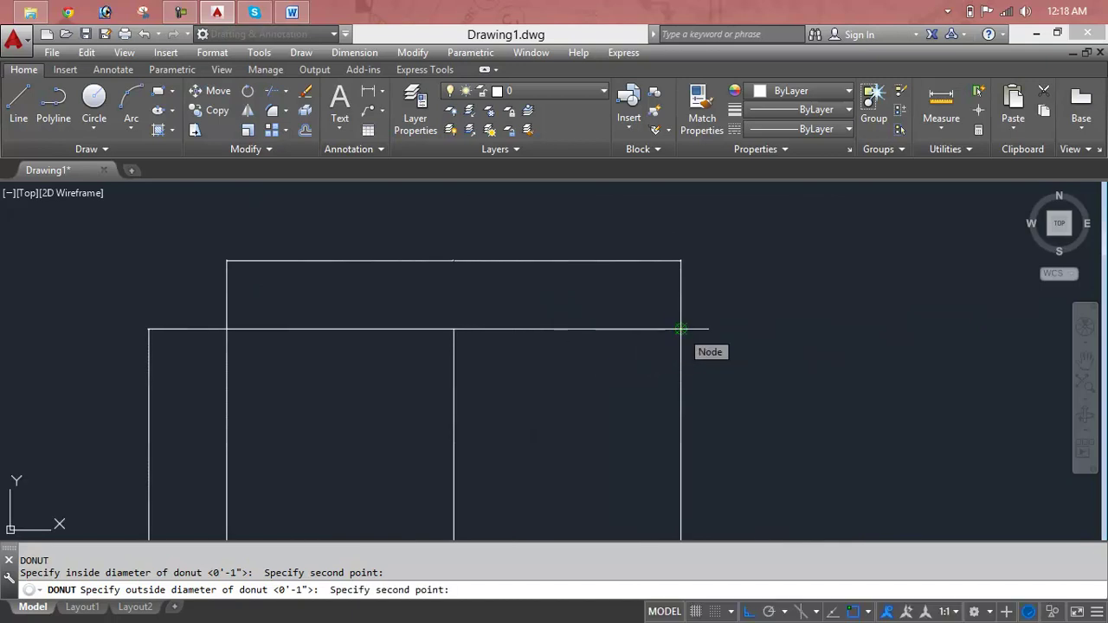
key("Escape")
key("Escape")
- Measure the 5'-0" distance from the top-right corner to the middle divider
type("d")
key("Return")
left_click(681, 329)
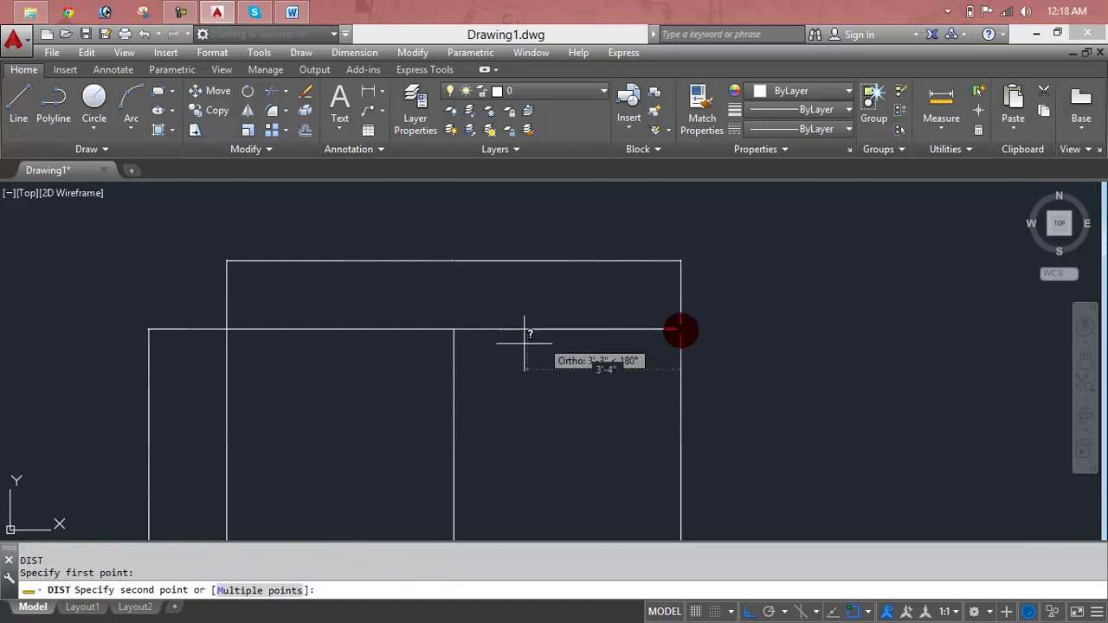
left_click(453, 330)
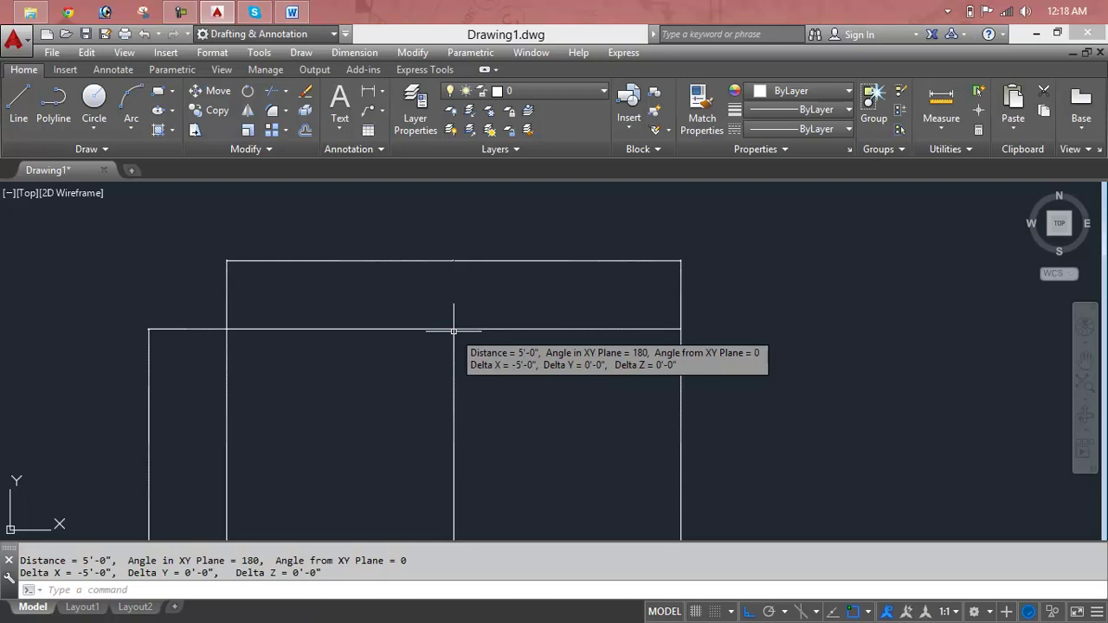
key("Escape")
key("Escape")
- Select every object in the drawing with a crossing window
scroll(453, 330, "down", 4)
middle_click_drag(452, 330, 514, 289)
left_click(675, 247)
left_click(384, 420)
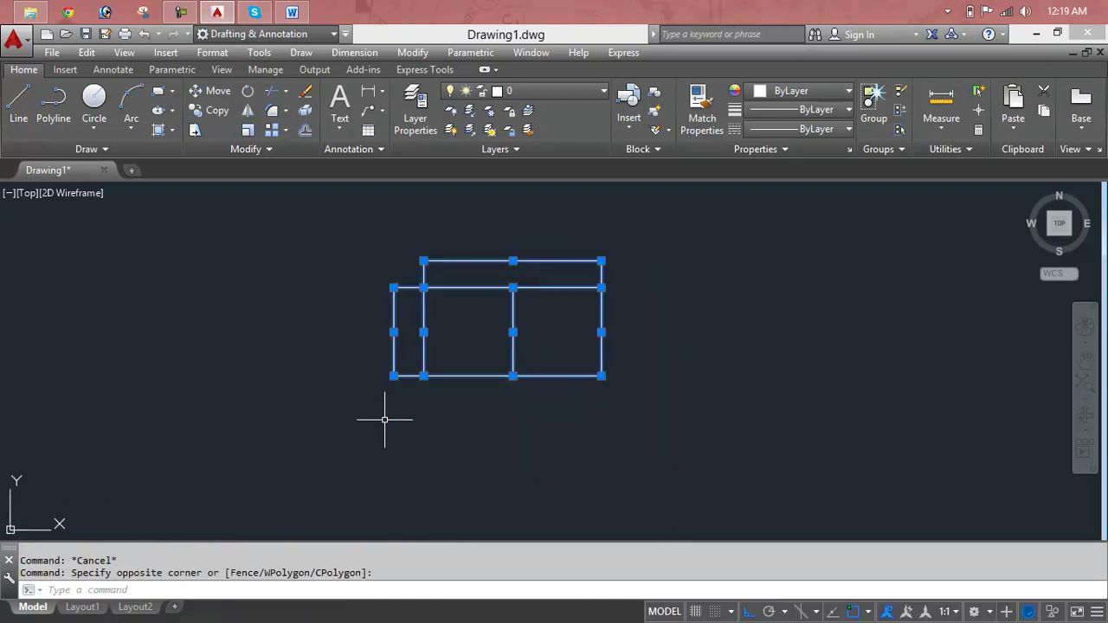
- Erase the old rectangle and dimensions, then draw a new 5' horizontal line
key("Delete")
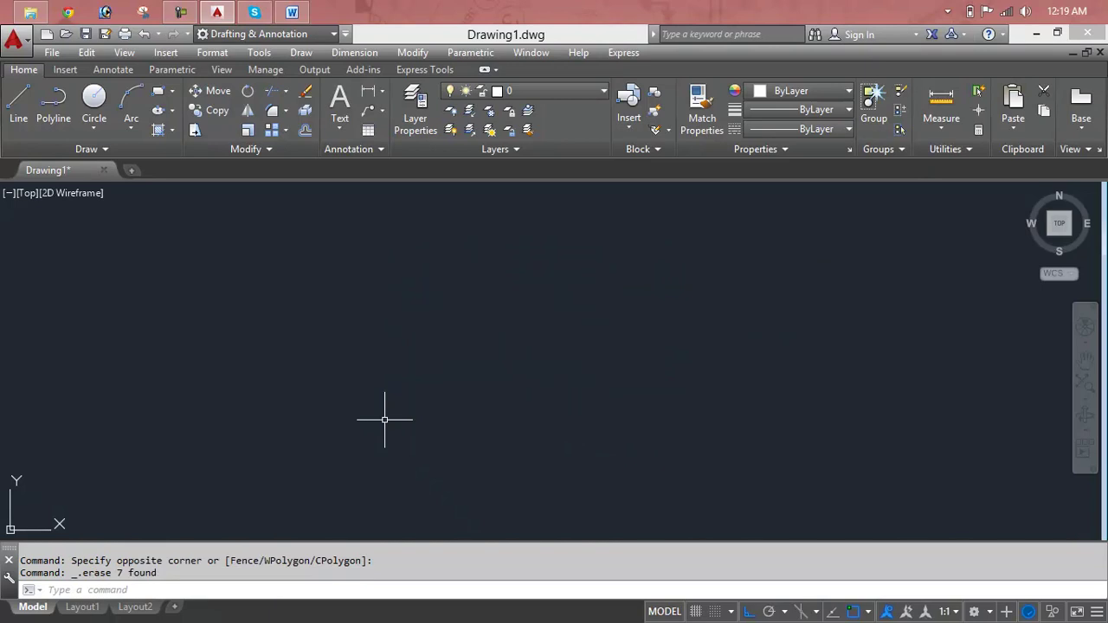
type("l")
key("Return")
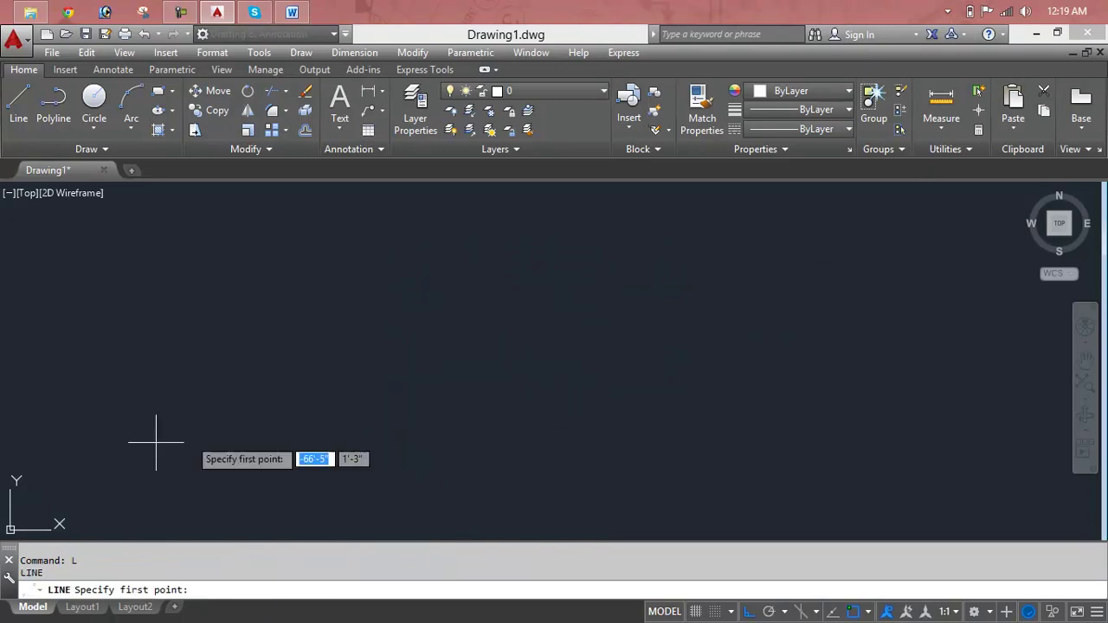
left_click(223, 265)
type("5")
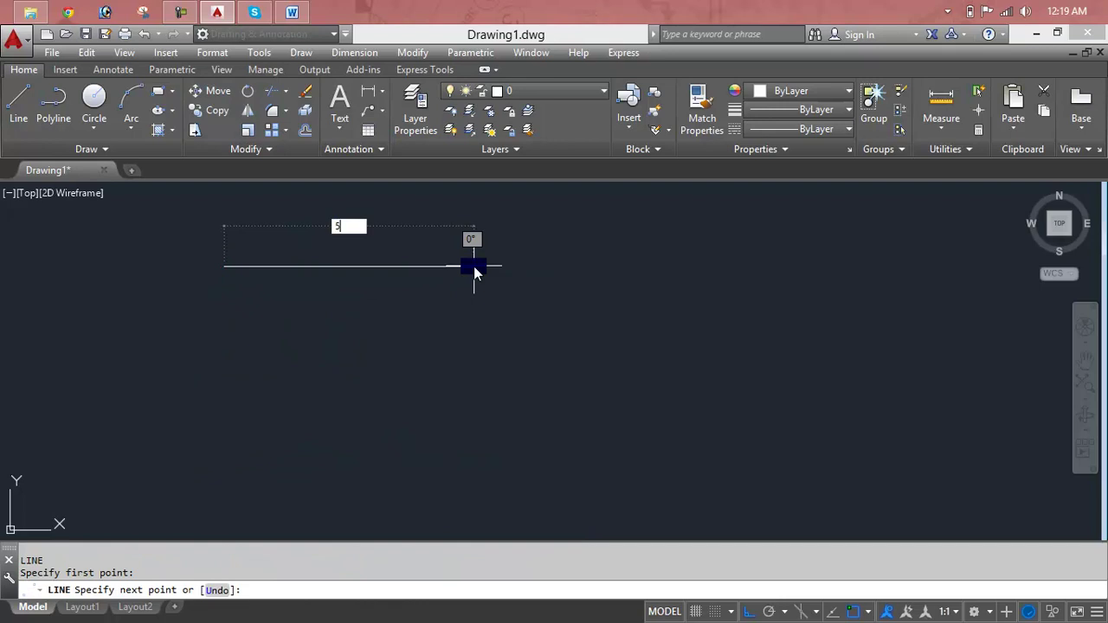
type("'")
key("Return")
key("Escape")
- Center the new line in the view and start the OFFSET command
middle_click_drag(521, 288, 672, 289)
scroll(425, 267, "up", 2)
scroll(425, 268, "up", 4)
mouse_move(433, 268)
middle_mouse_down()
mouse_move(514, 303)
mouse_move(633, 267)
middle_mouse_up()
scroll(514, 303, "up", 2)
key("Escape")
type("o")
key("Return")
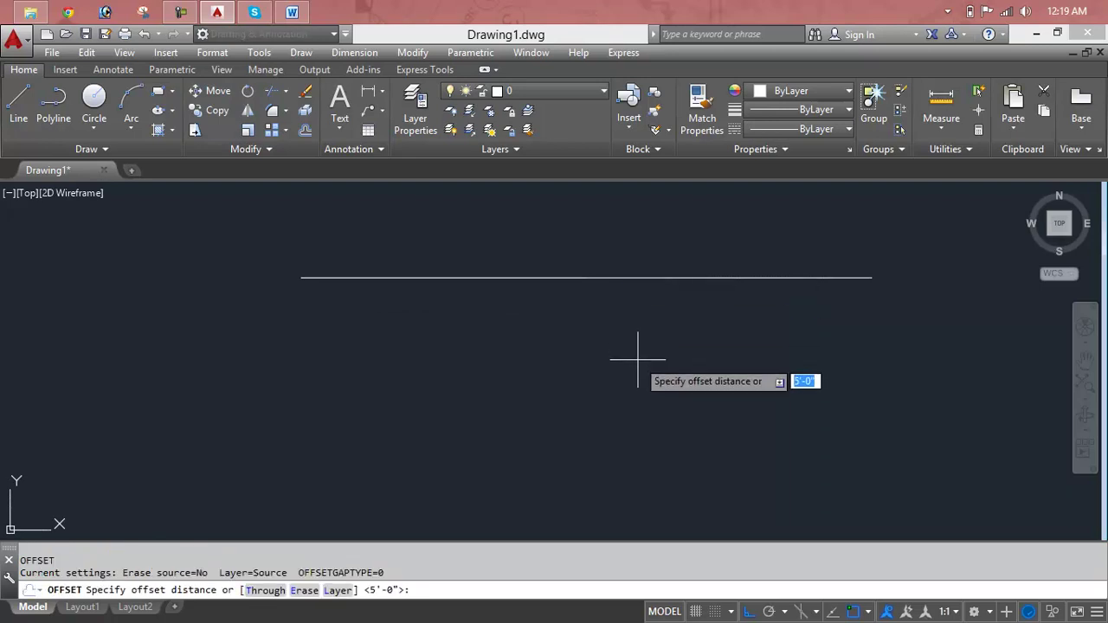
- Restart OFFSET at 5'-0" and stack three copies below the line, each 5' apart
key("Escape")
key("Escape")
key("Escape")
type("o")
key("Return")
key("Return")
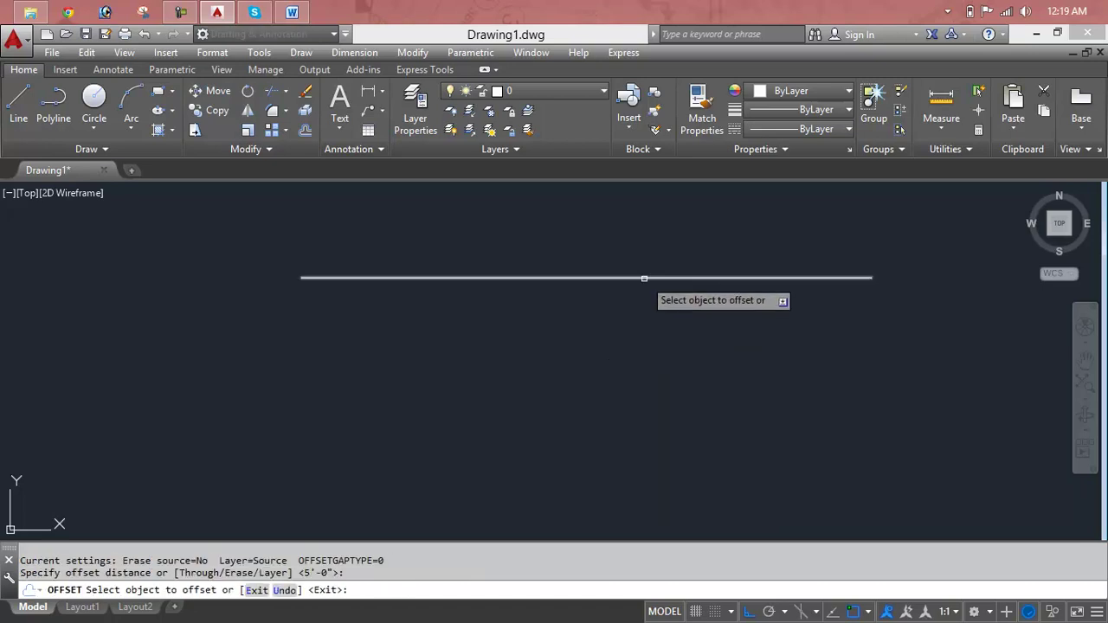
left_click(646, 277)
left_click(618, 374)
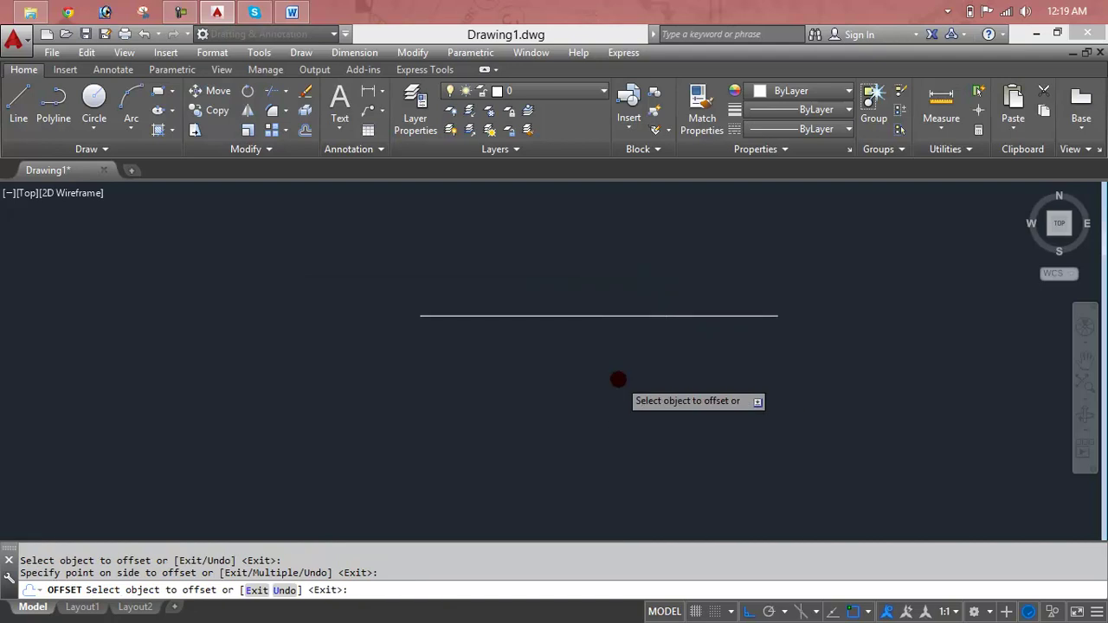
scroll(618, 378, "down", 5)
middle_click_drag(618, 384, 600, 292)
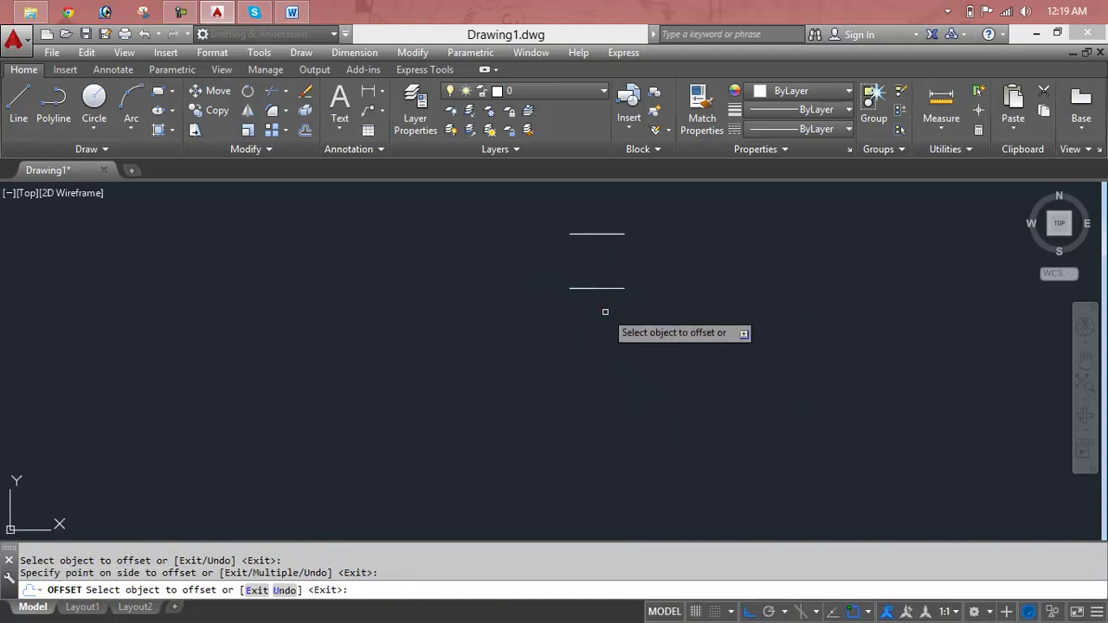
scroll(604, 330, "down", 2)
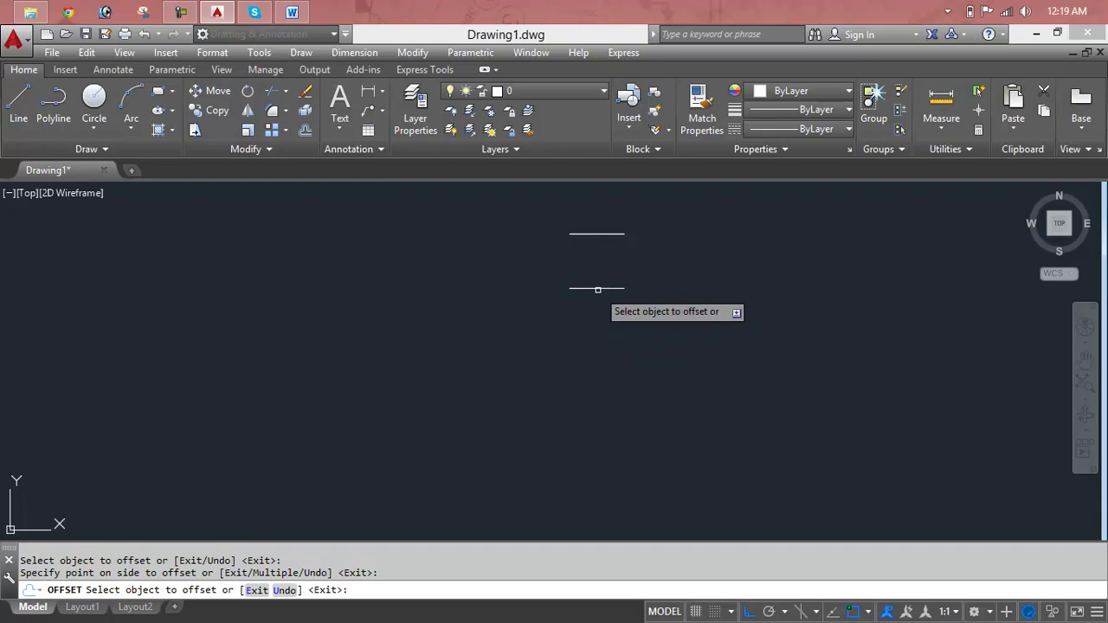
left_click(597, 289)
left_click(600, 355)
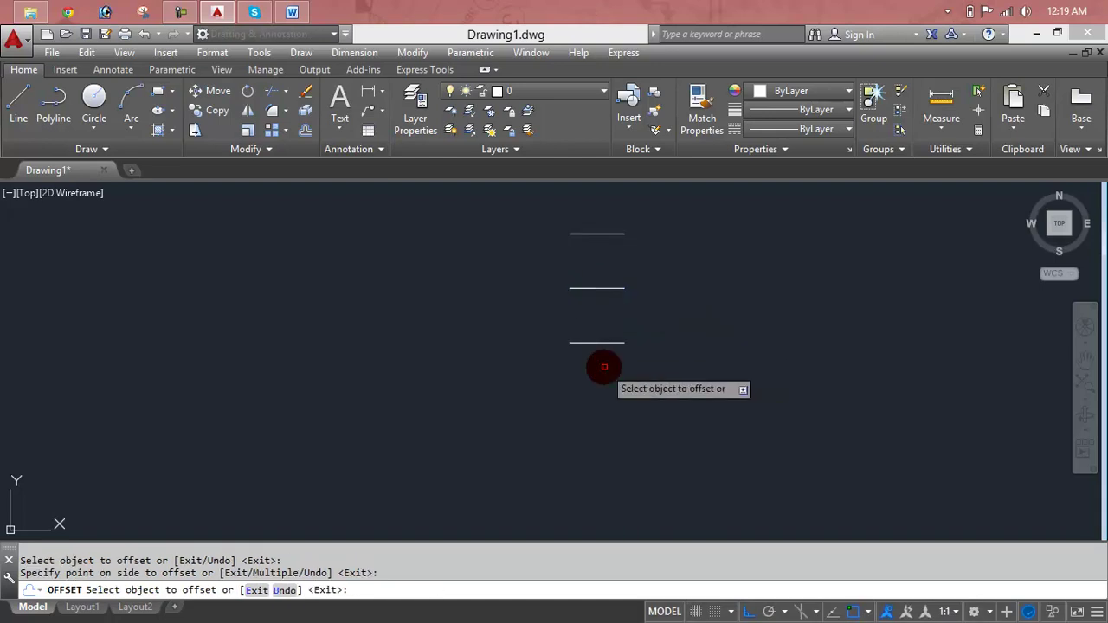
left_click(605, 341)
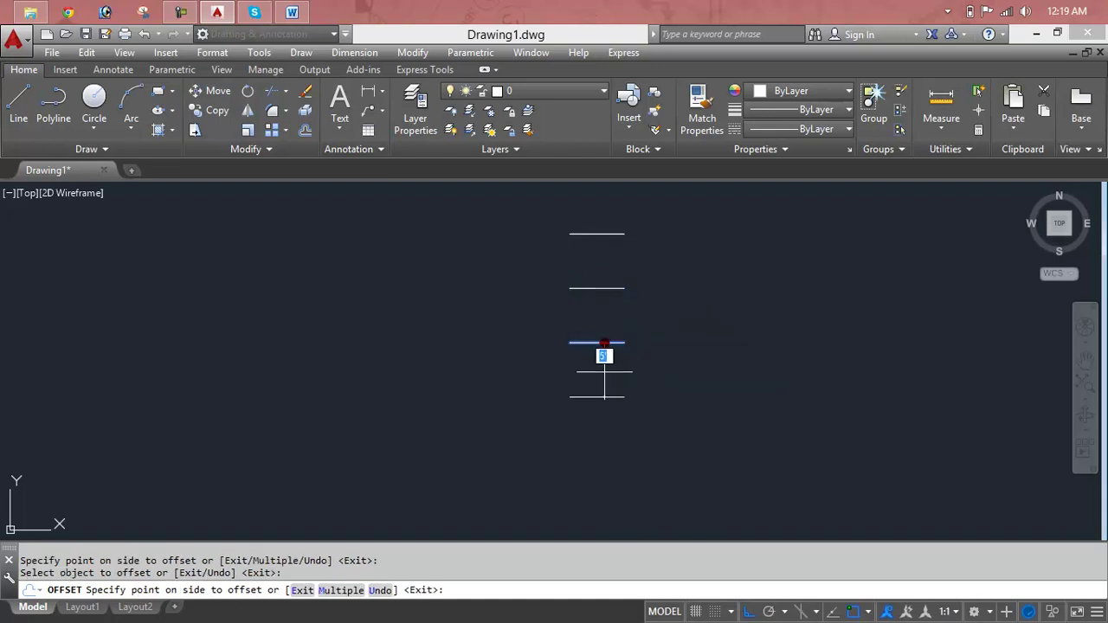
left_click(604, 376)
key("Escape")
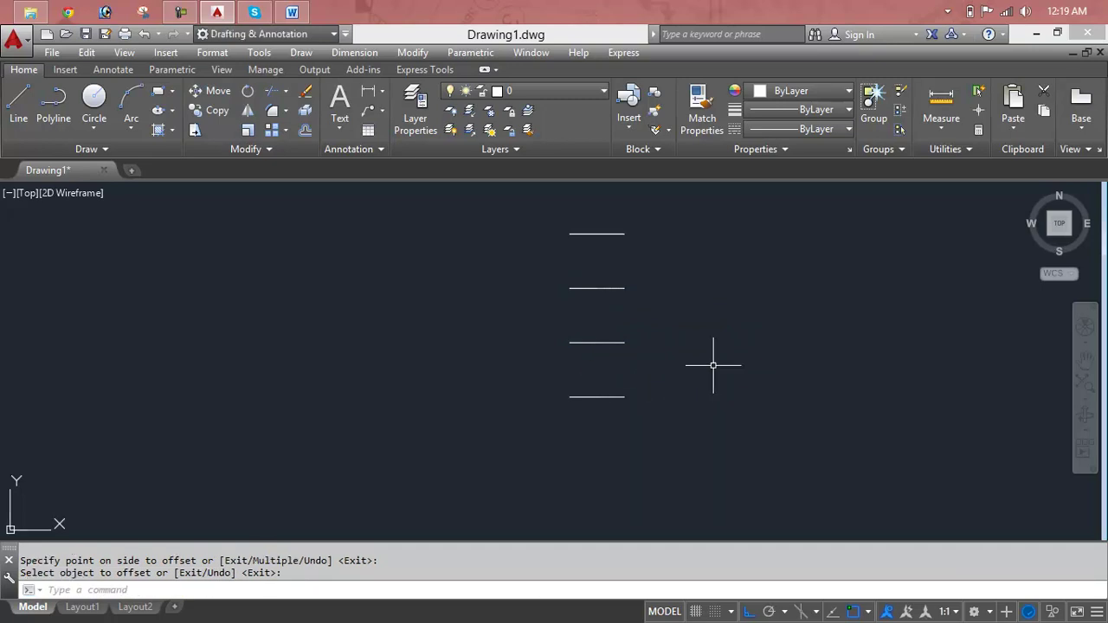
- Crossing-select all four lines and delete them
left_click(661, 224)
left_click(541, 422)
key("Delete")
key("Escape")
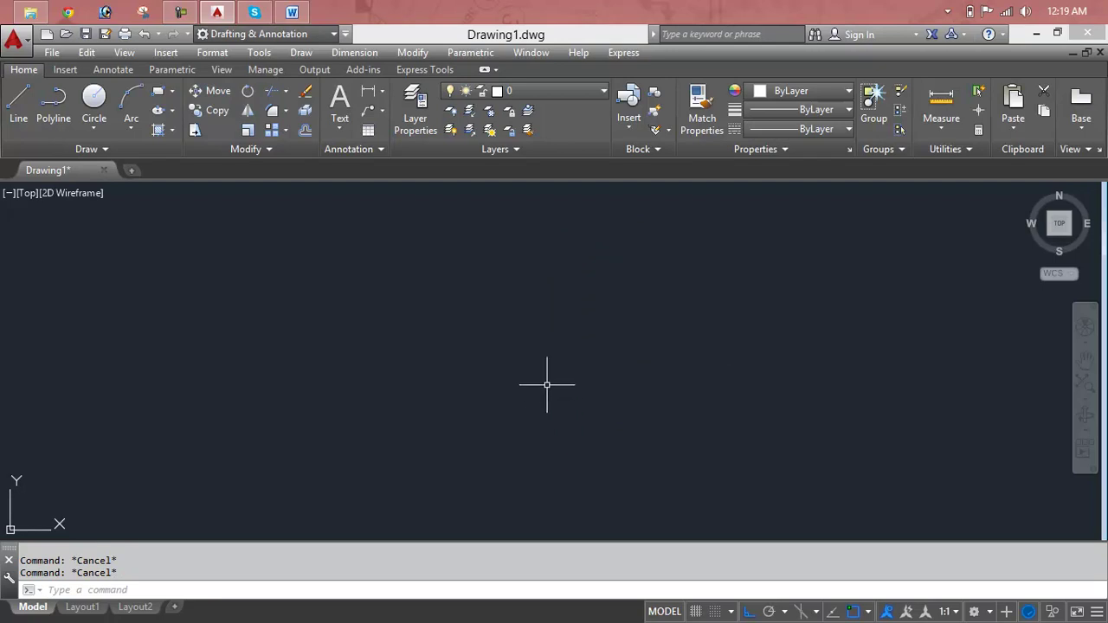
- Draw a new 10' horizontal line
type("o")
key("Escape")
type("l")
key("Return")
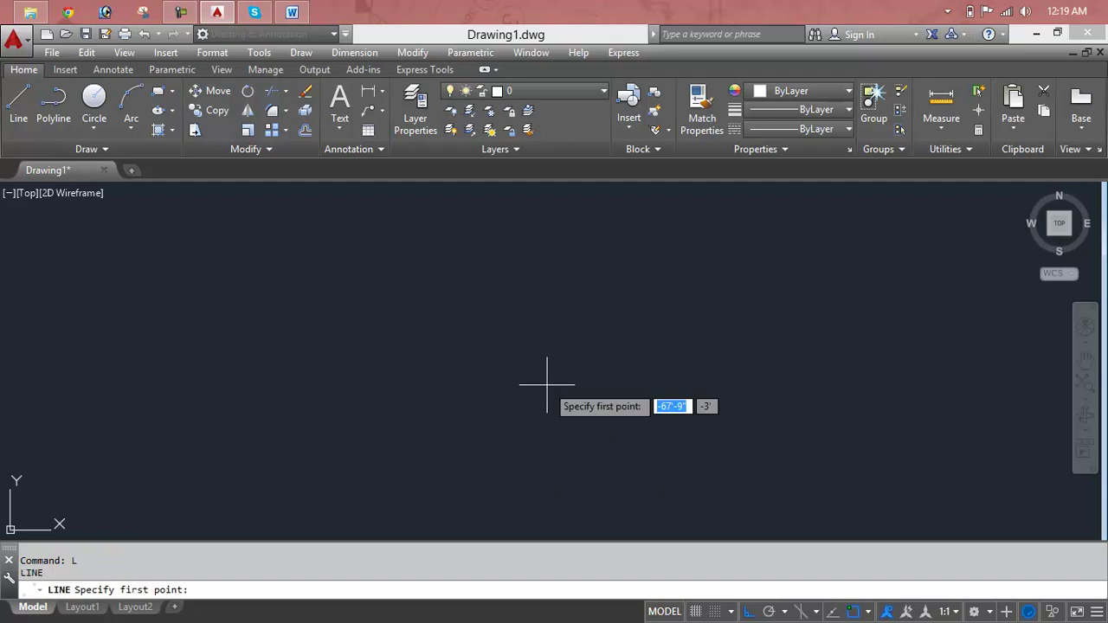
left_click(317, 328)
type("10'")
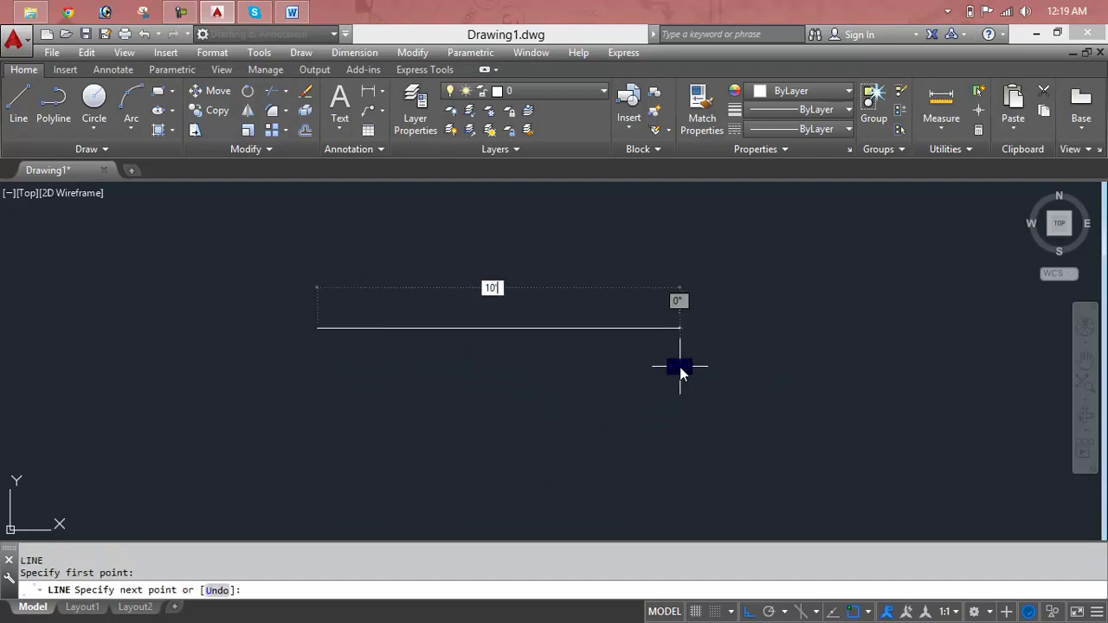
key("Return")
key("Escape")
- Move the line higher in the view and start OFFSET
scroll(445, 318, "up", 2)
middle_click_drag(446, 317, 474, 256)
key("Escape")
key("Escape")
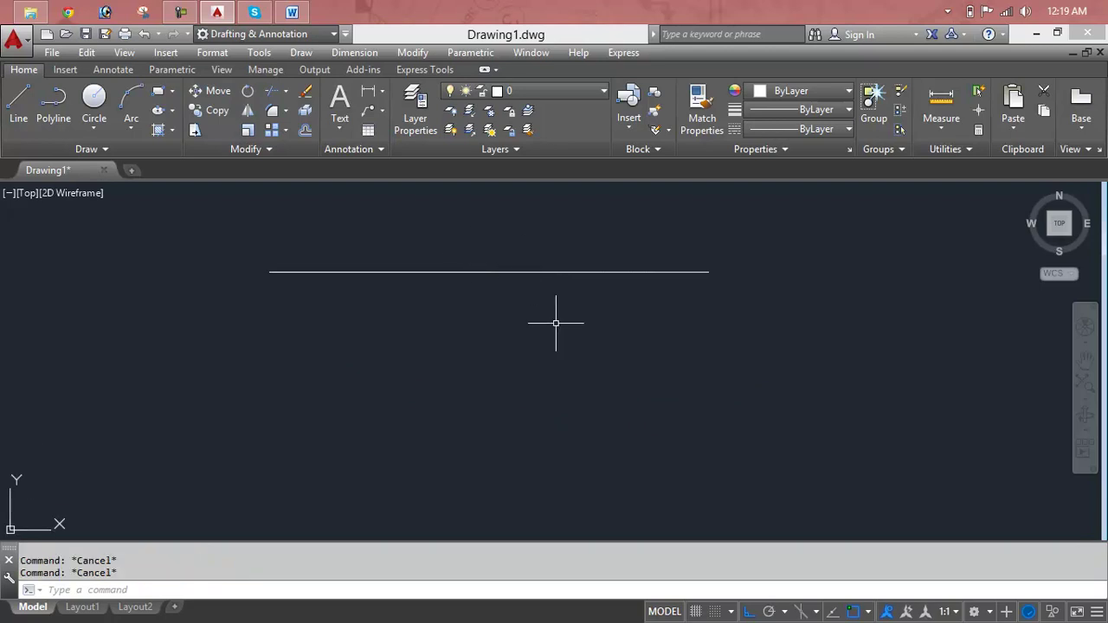
type("o")
key("Return")
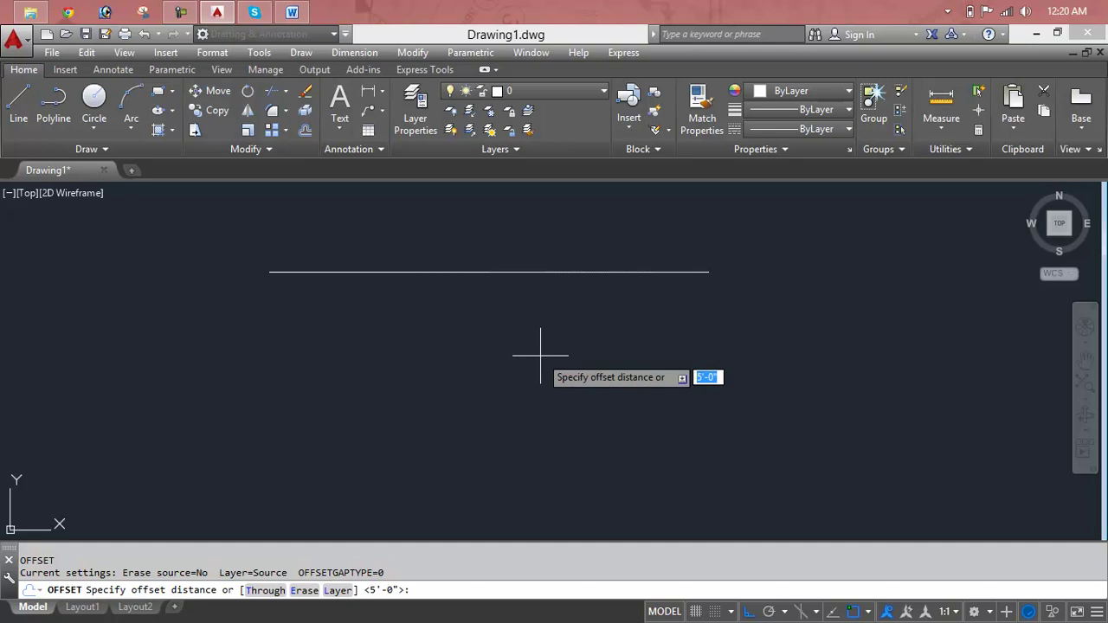
- Set OFFSET's Erase source to Yes and shift the 10' line 5 below
key("Return")
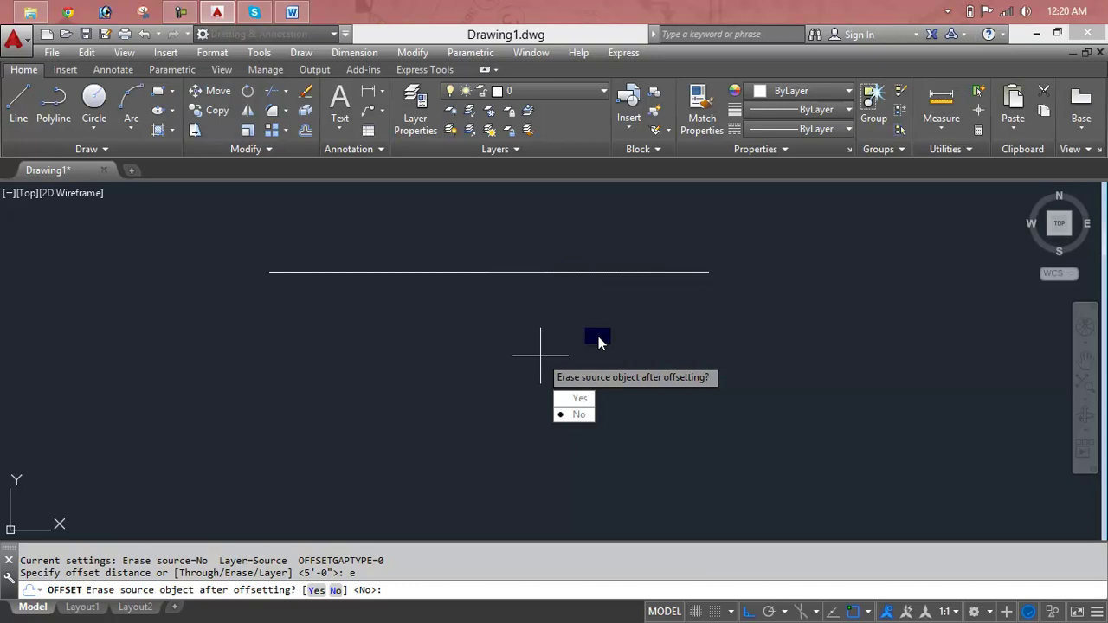
type("y")
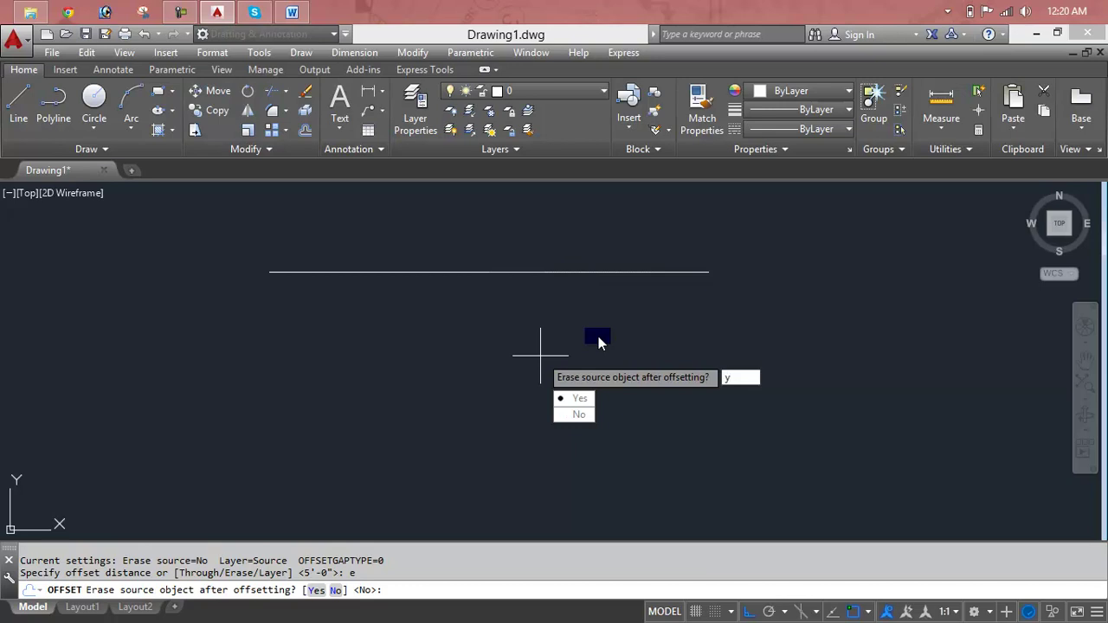
key("Return")
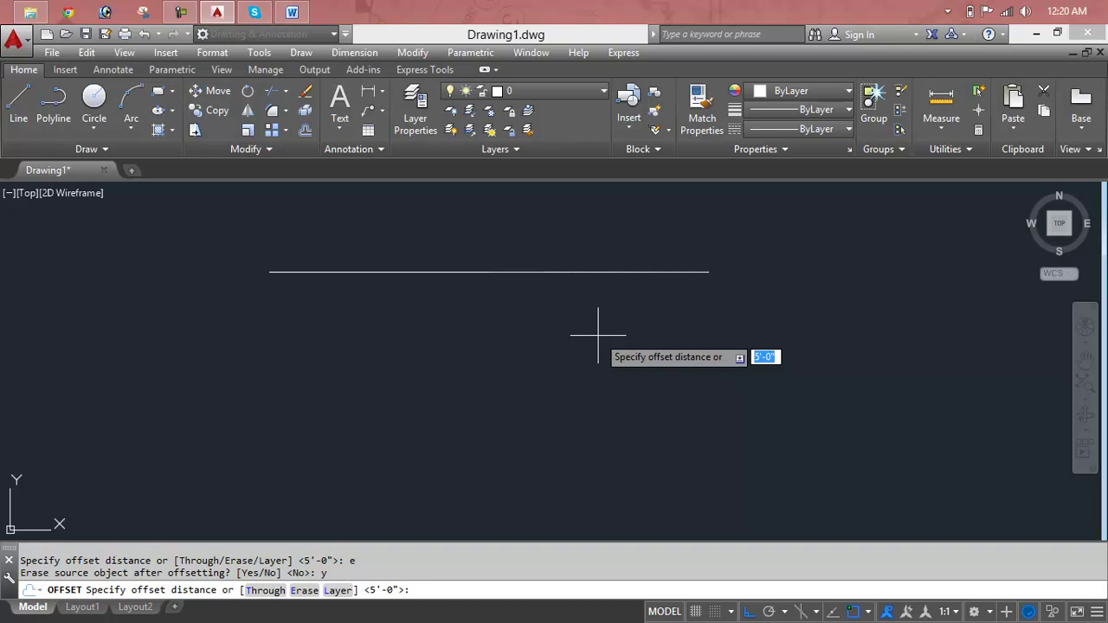
type("5")
key("Return")
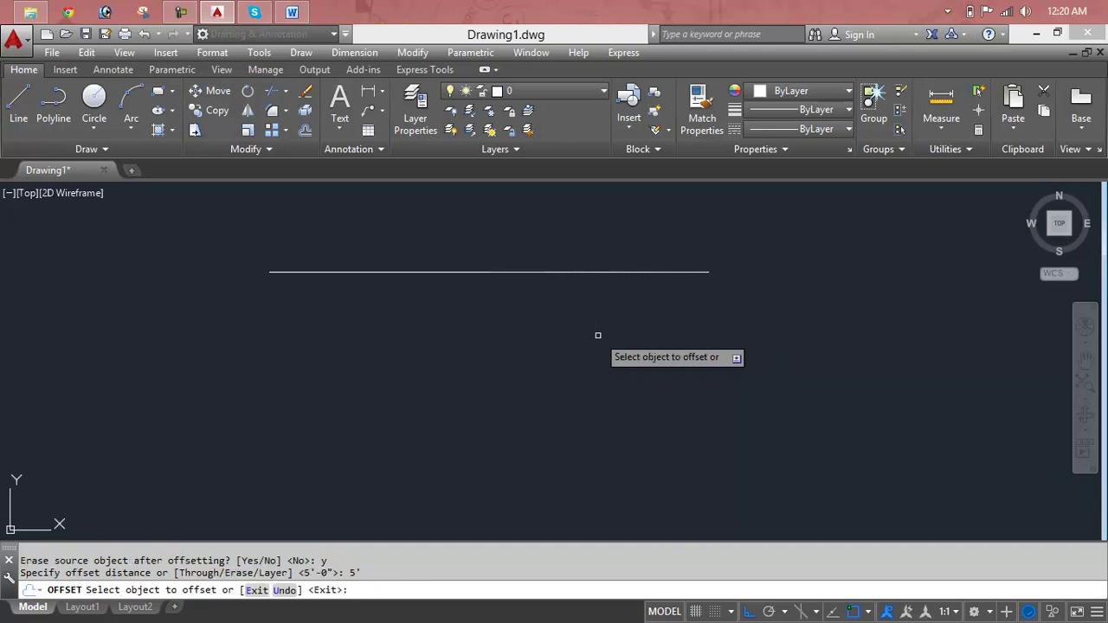
left_click(659, 272)
left_click(653, 341)
- Try the Multiple option with one more offset, undo that copy, then exit OFFSET
scroll(643, 372, "down", 1)
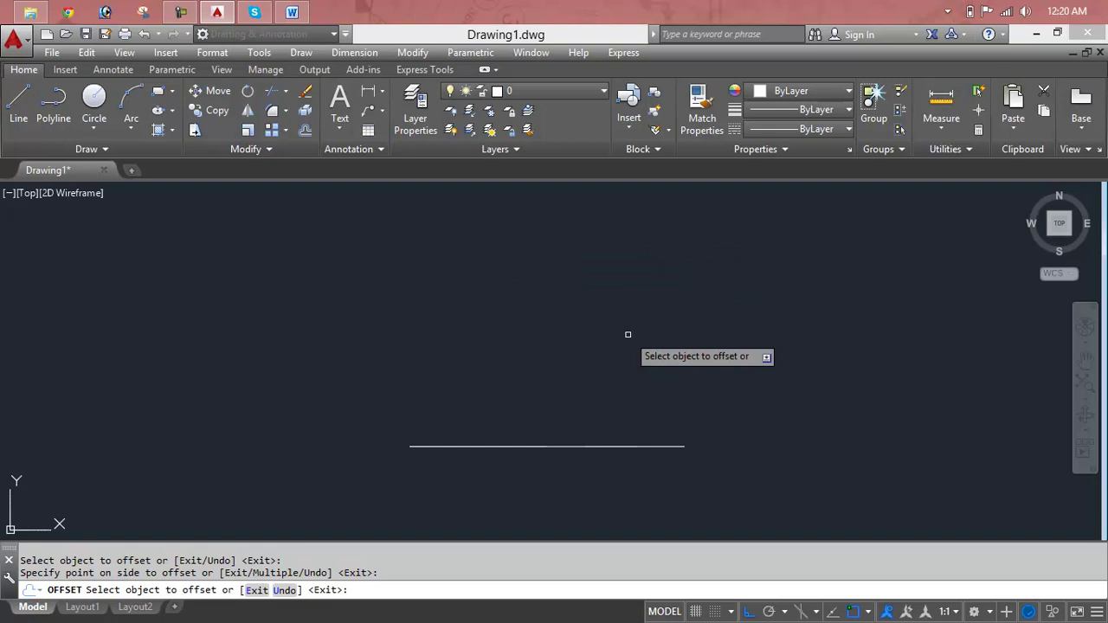
middle_click_drag(627, 334, 630, 249)
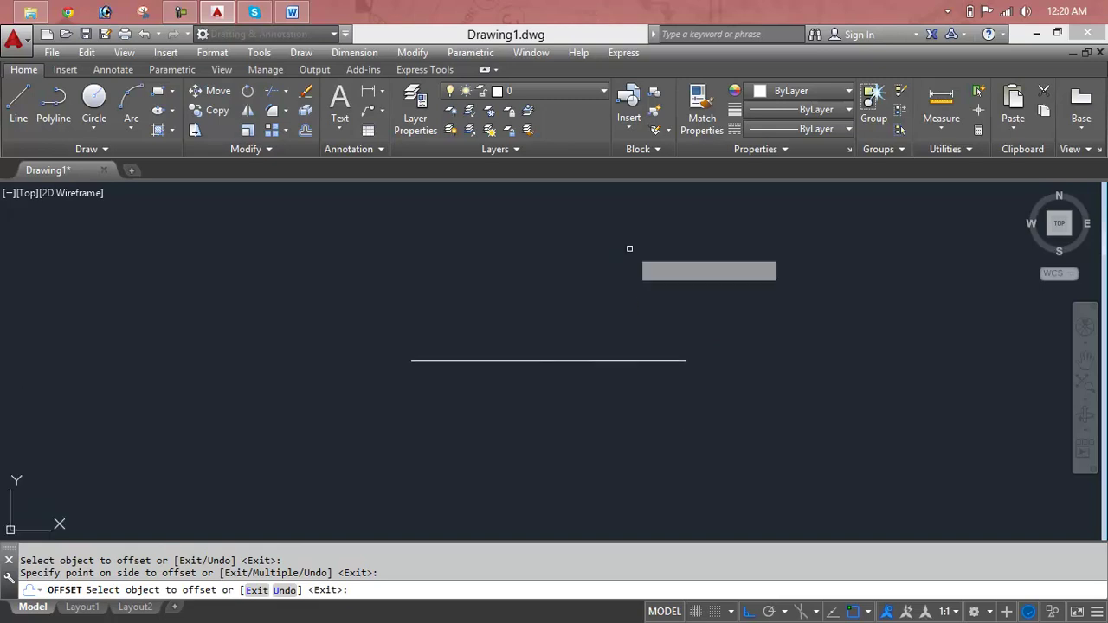
type("m")
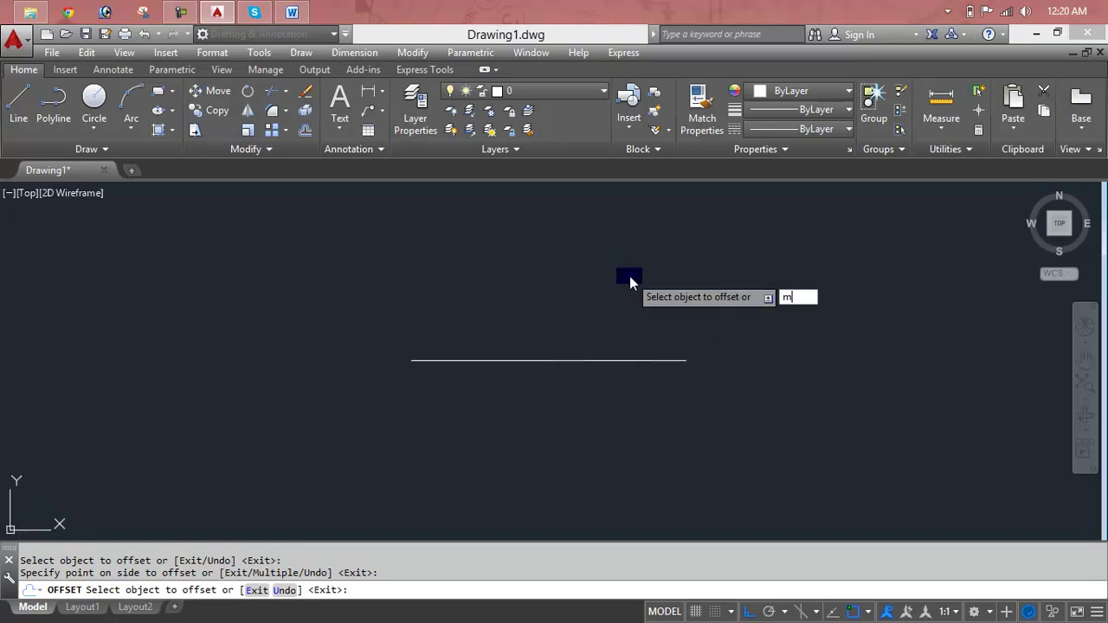
key("Return")
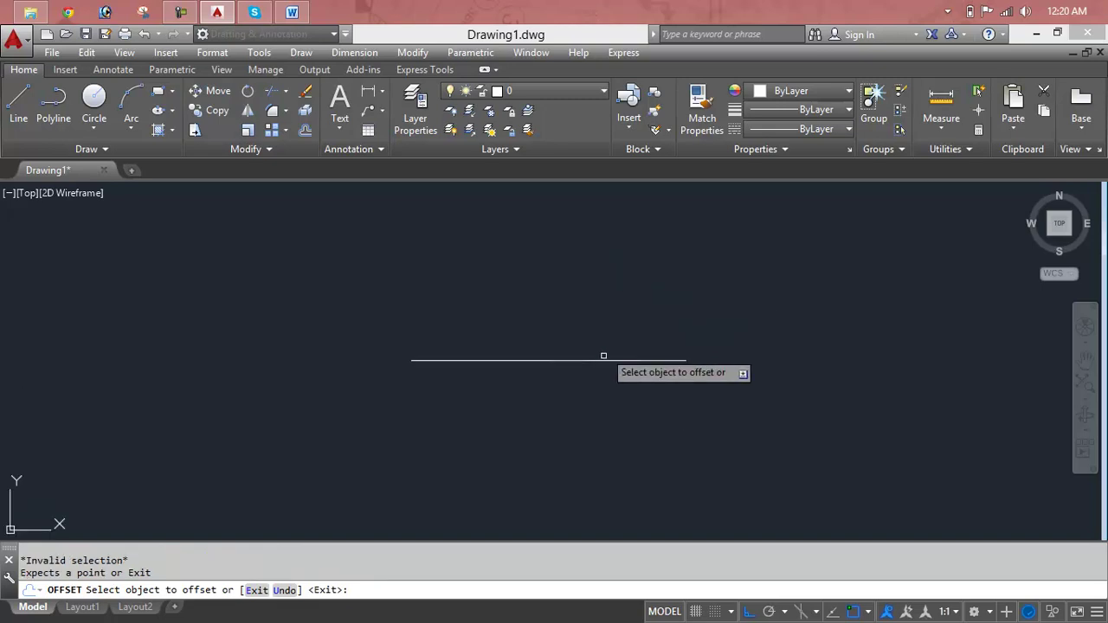
left_click(598, 361)
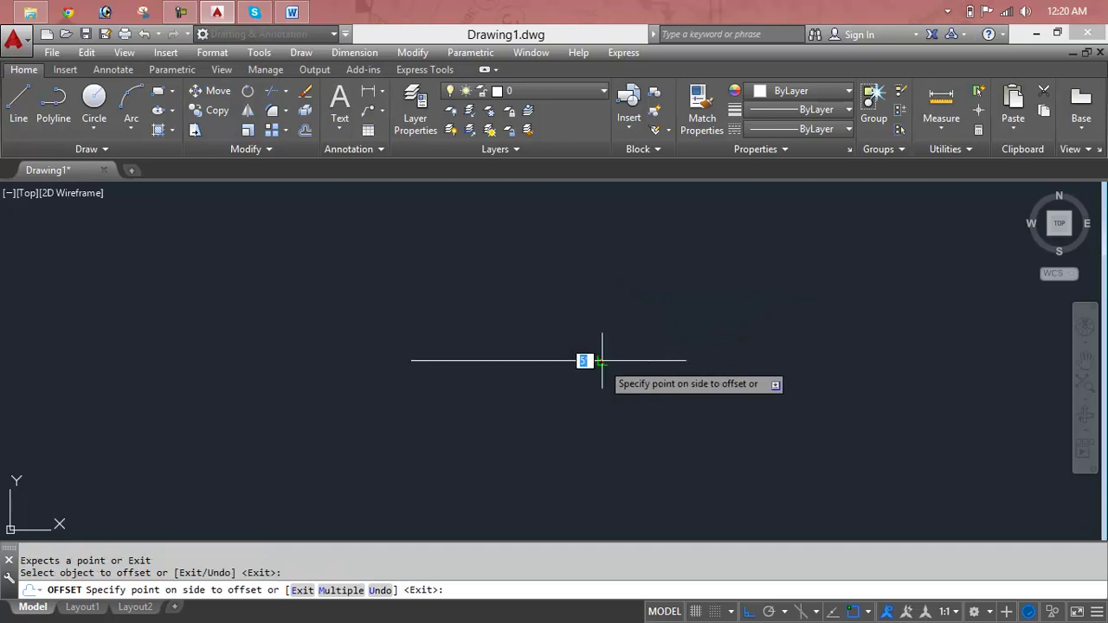
left_click(601, 424)
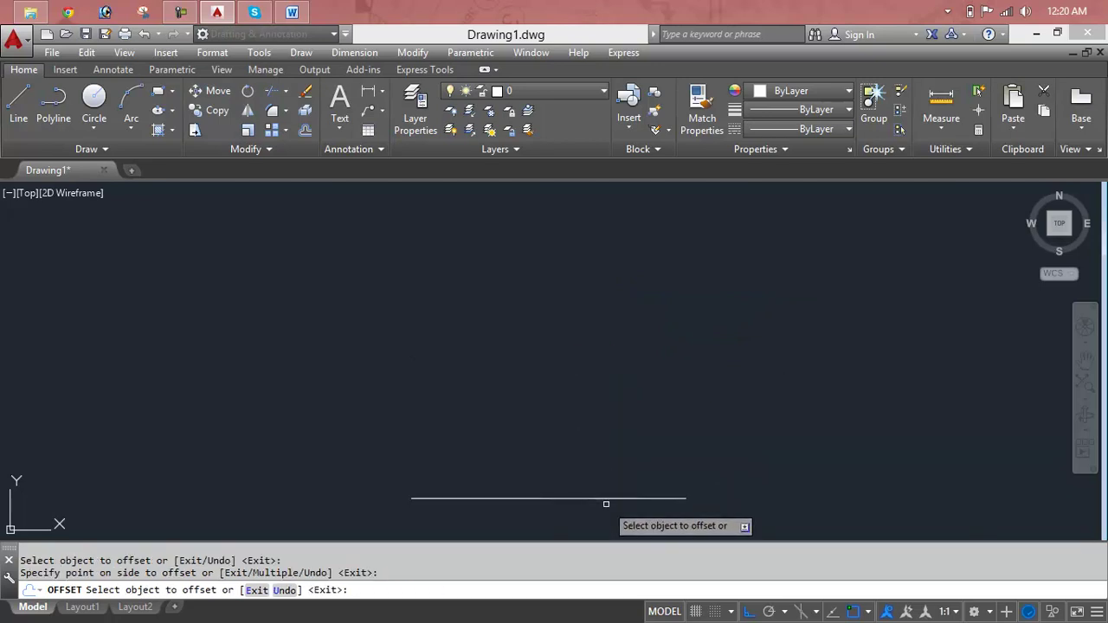
type("u")
key("Return")
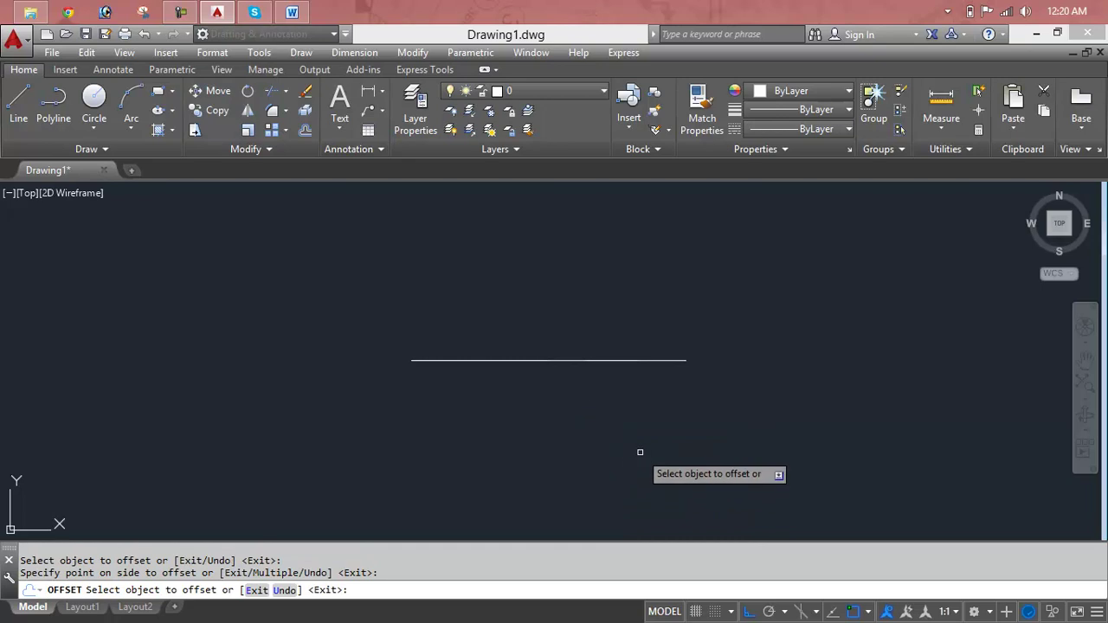
type("e")
key("Return")
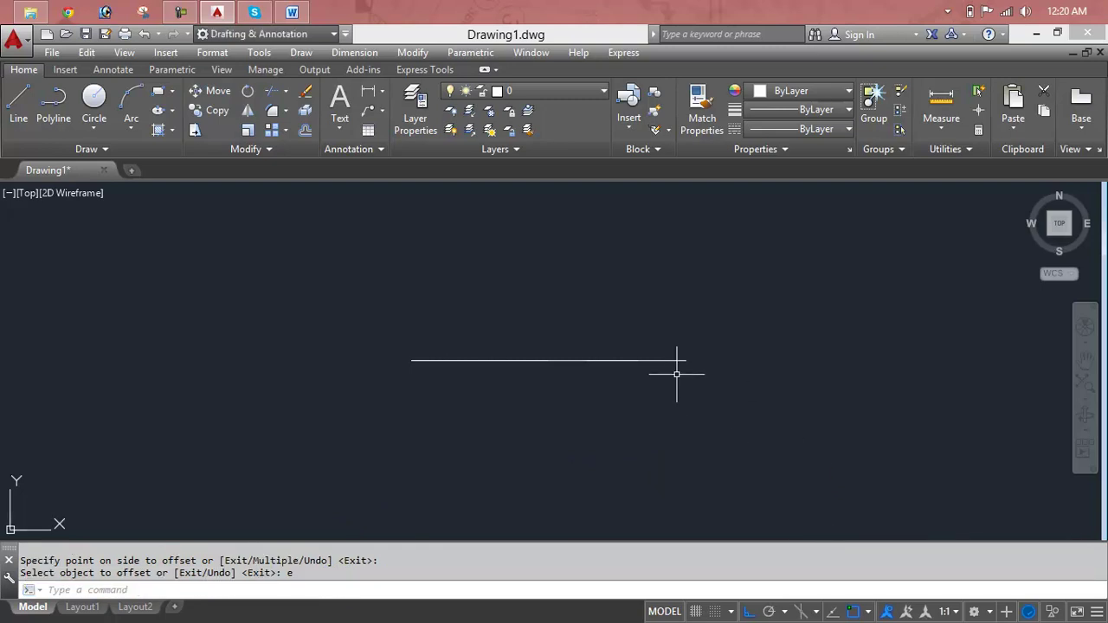
- Delete the old line and start a new one, which ends up zero-length
left_click(673, 362)
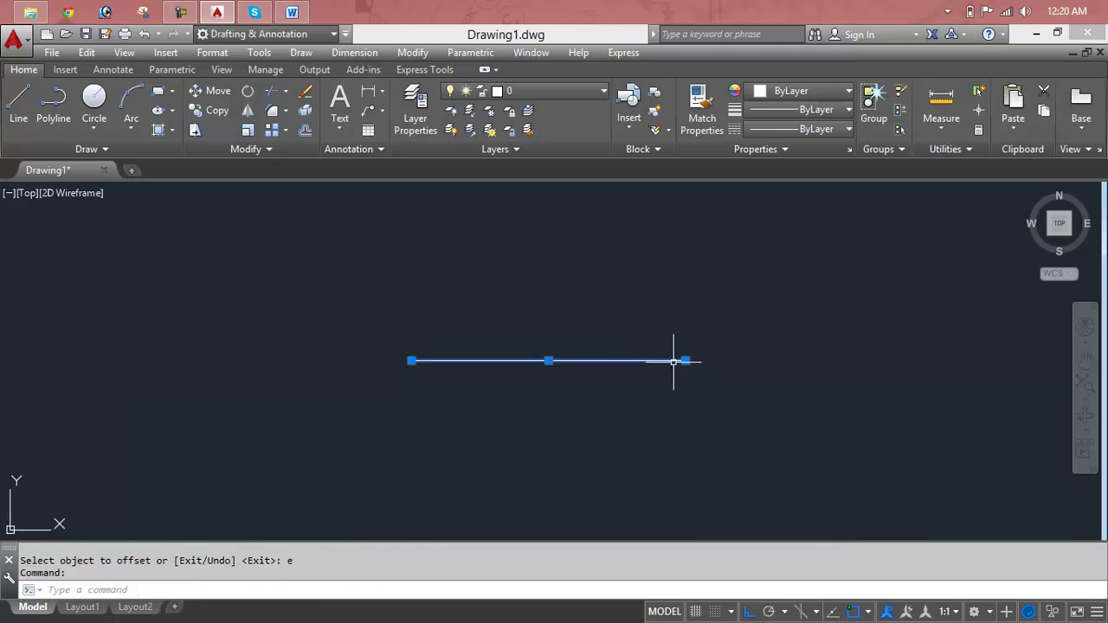
key("Delete")
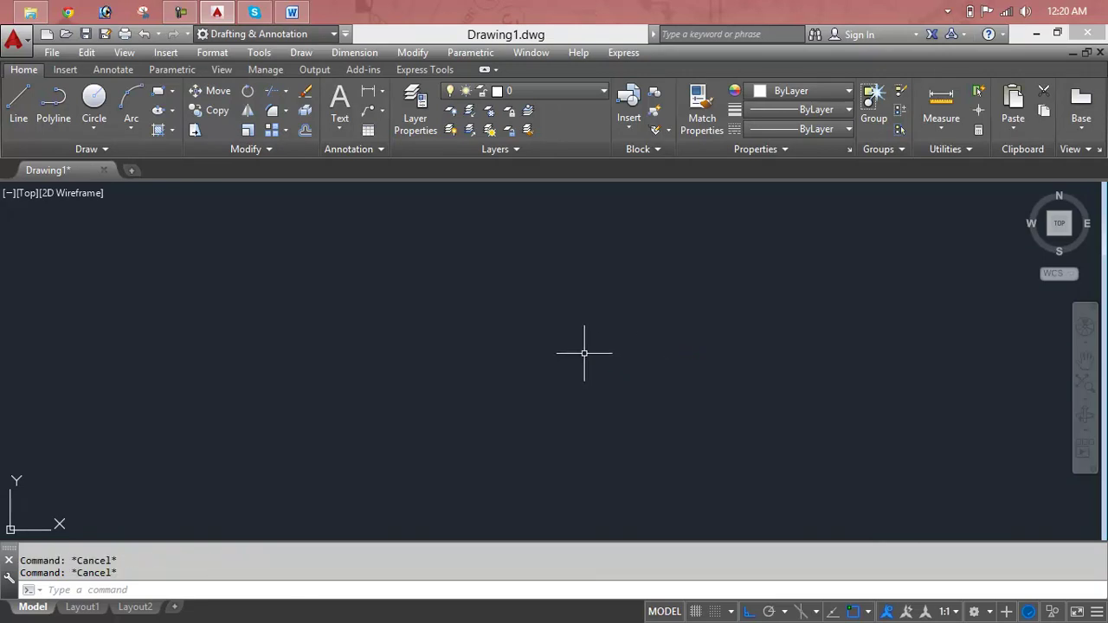
type("l")
key("Return")
left_click(344, 300)
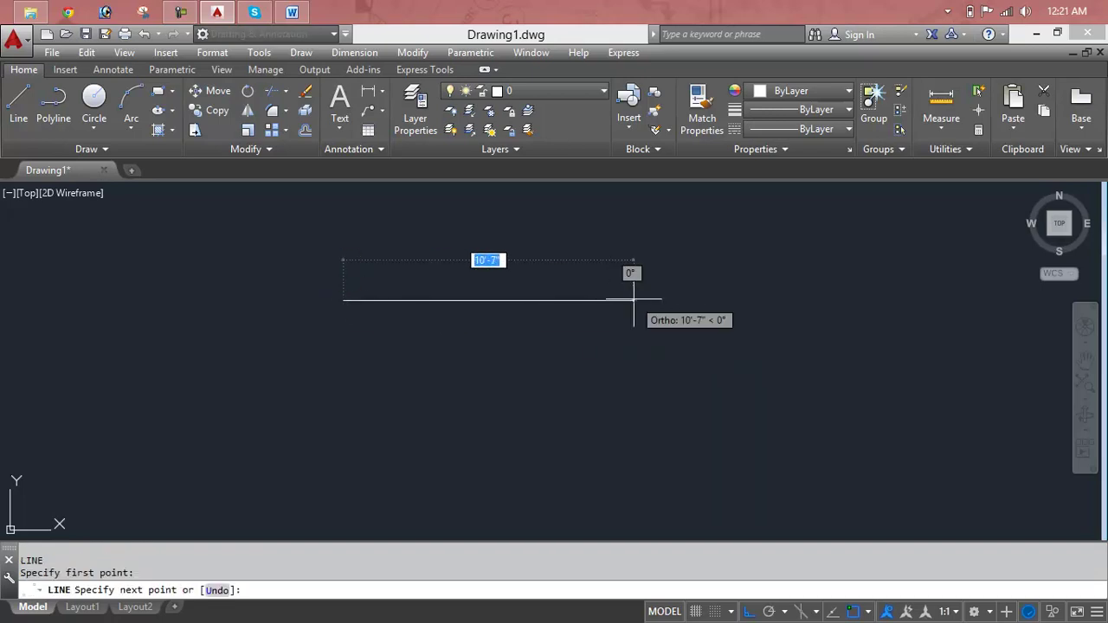
type("0")
key("Return")
key("Escape")
key("Escape")
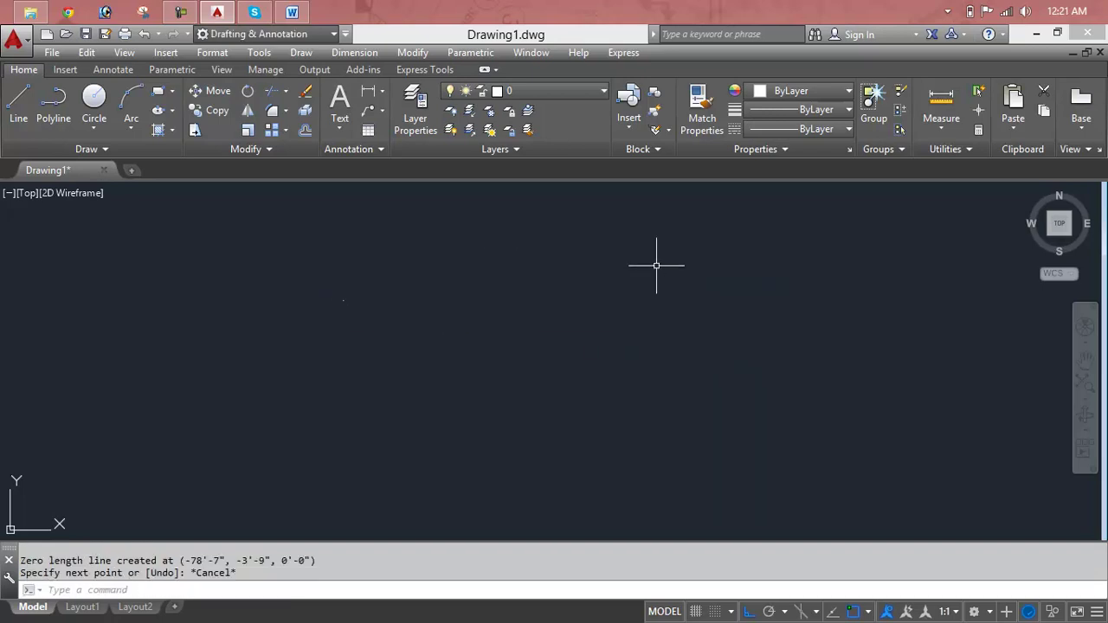
- Erase the stray zero-length line and draw a new 10' horizontal line
left_click(370, 286)
left_click(303, 322)
key("Delete")
type("l")
key("Return")
left_click(296, 277)
type("1")
key("Return")
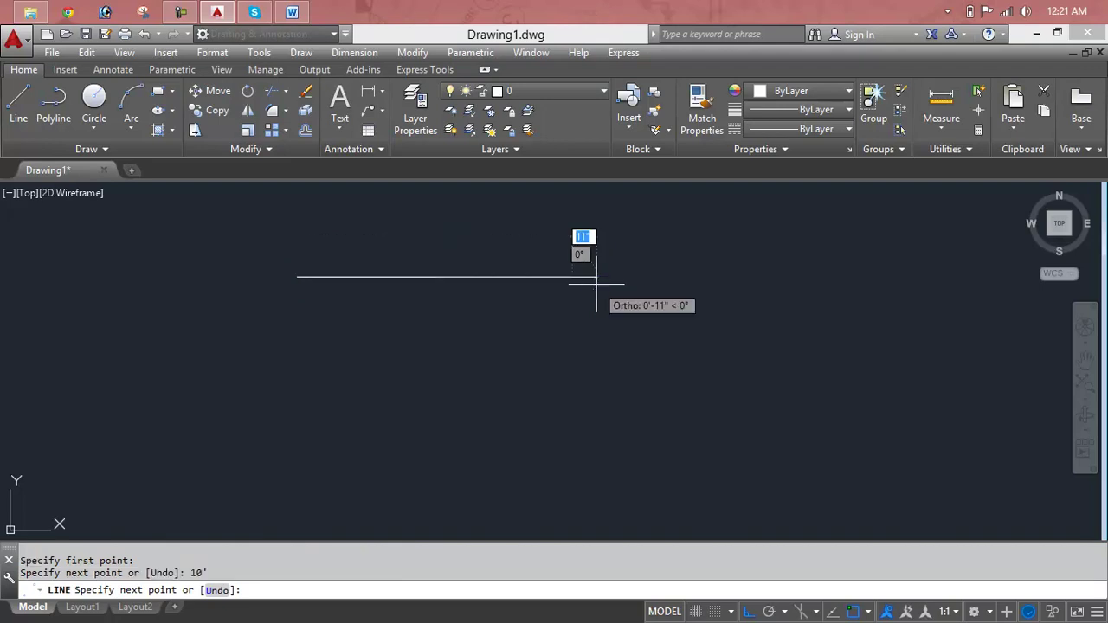
key("Escape")
type("O")
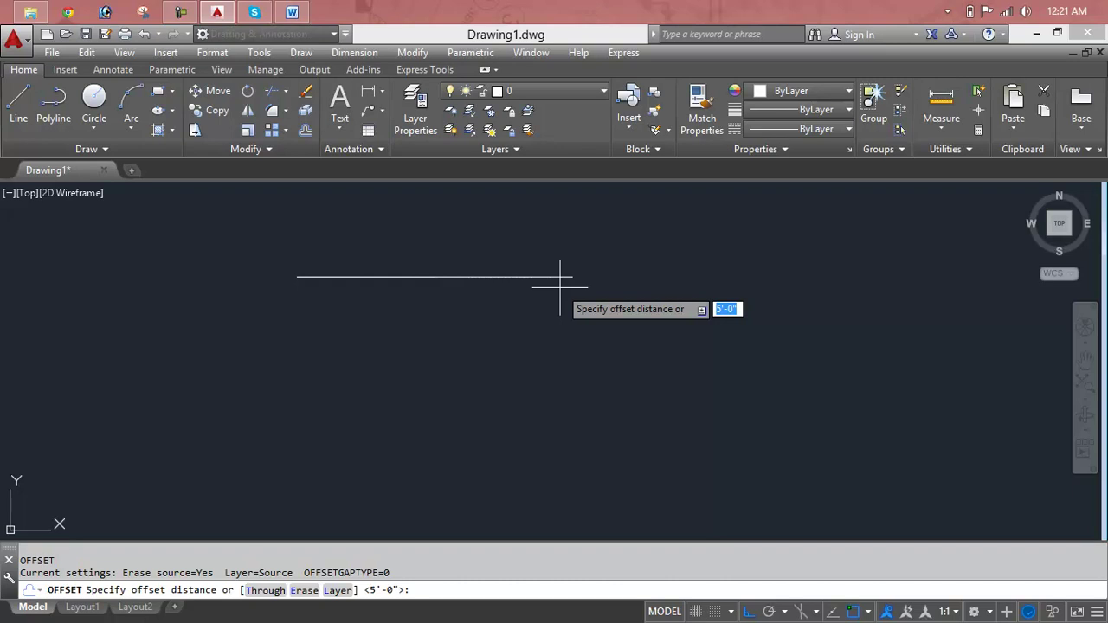
- Offset the line 5' down and then back up, erasing the source each time
type("5")
key("Return")
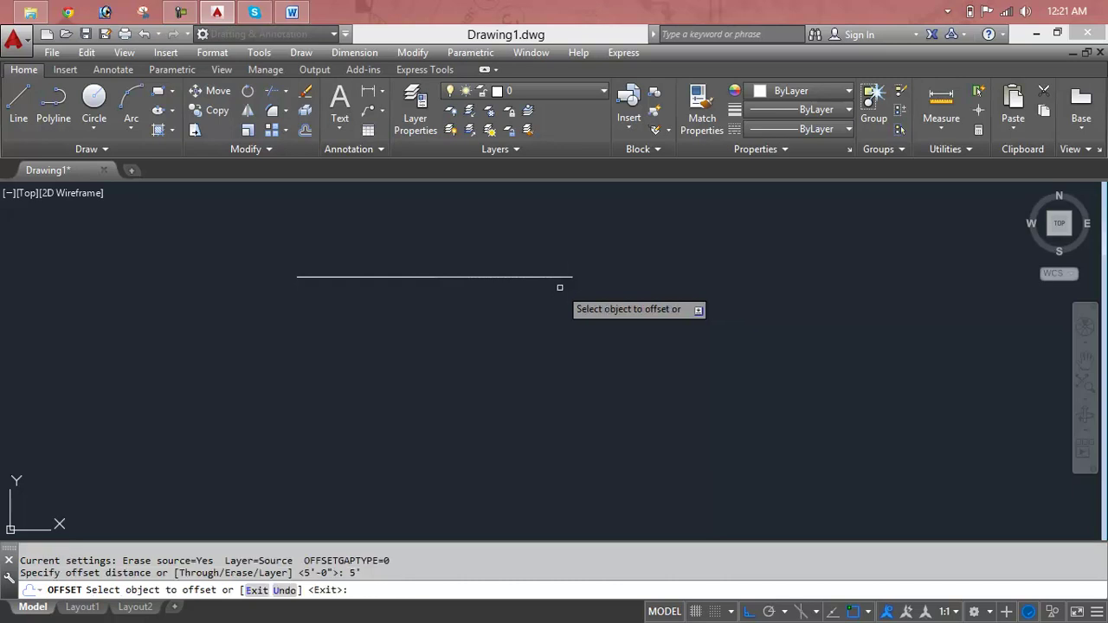
left_click(547, 276)
left_click(546, 334)
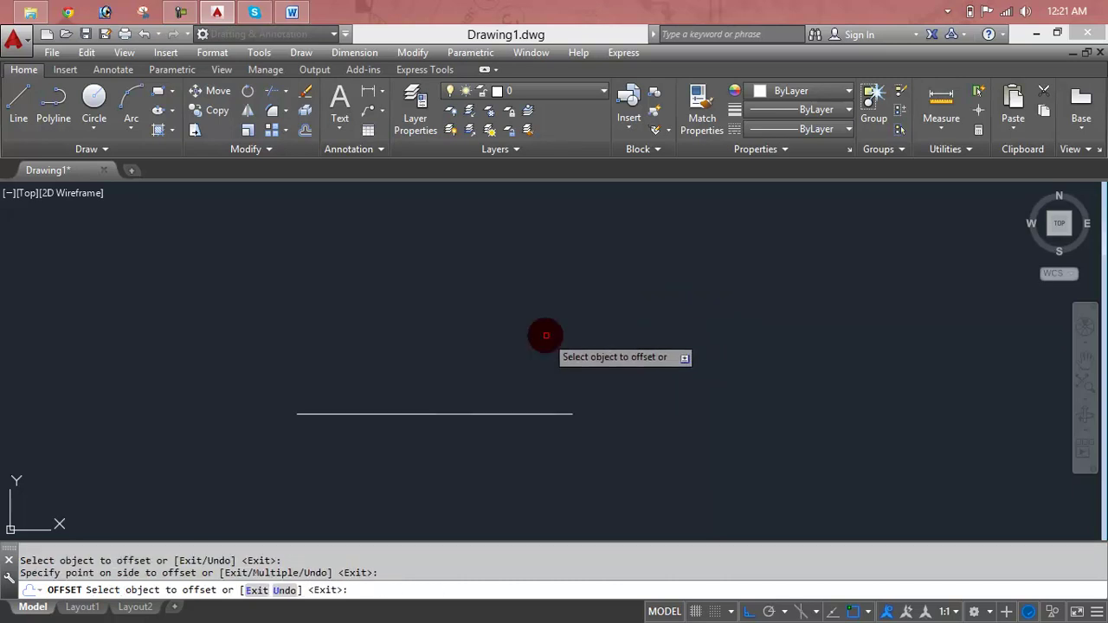
left_click(541, 414)
left_click(540, 366)
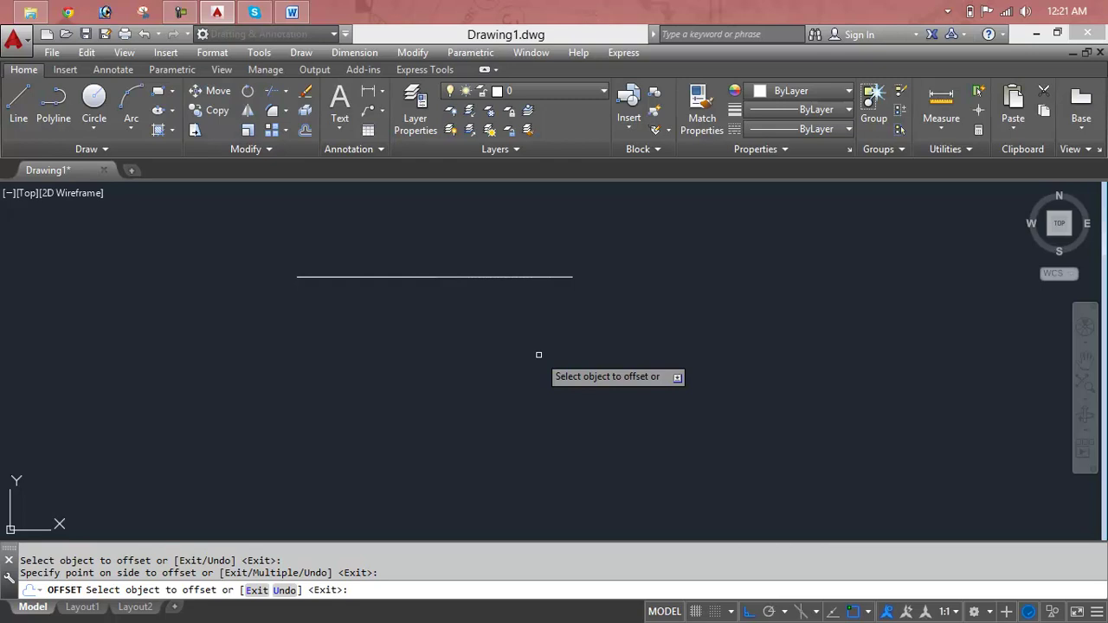
- Restart OFFSET and set Erase source to No so originals are kept
key("Escape")
key("Escape")
type("o")
key("Return")
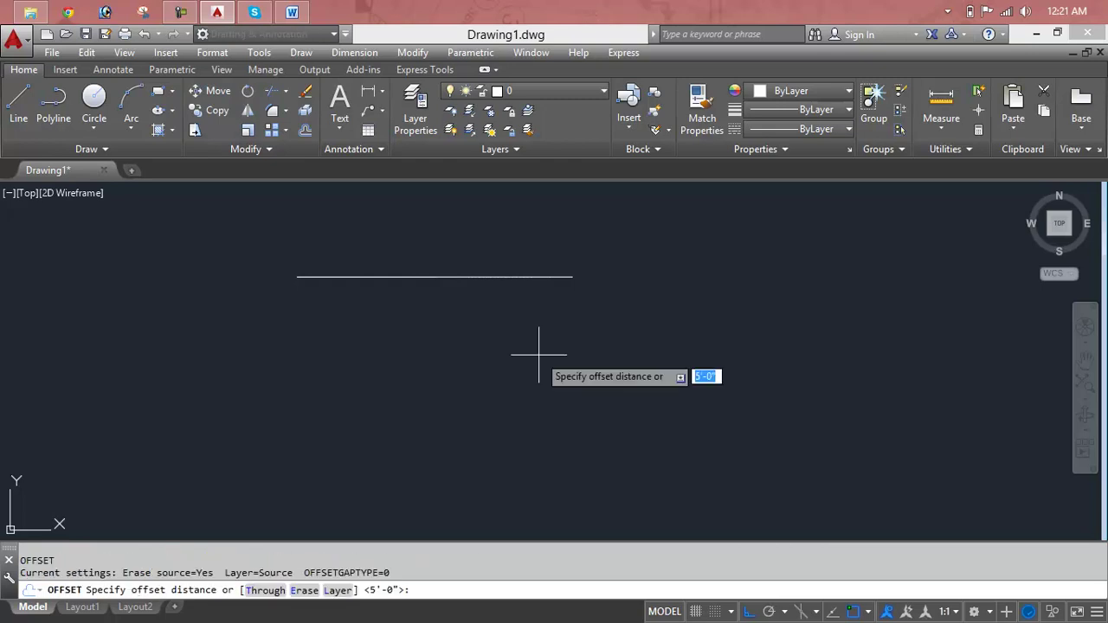
type("e")
key("Return")
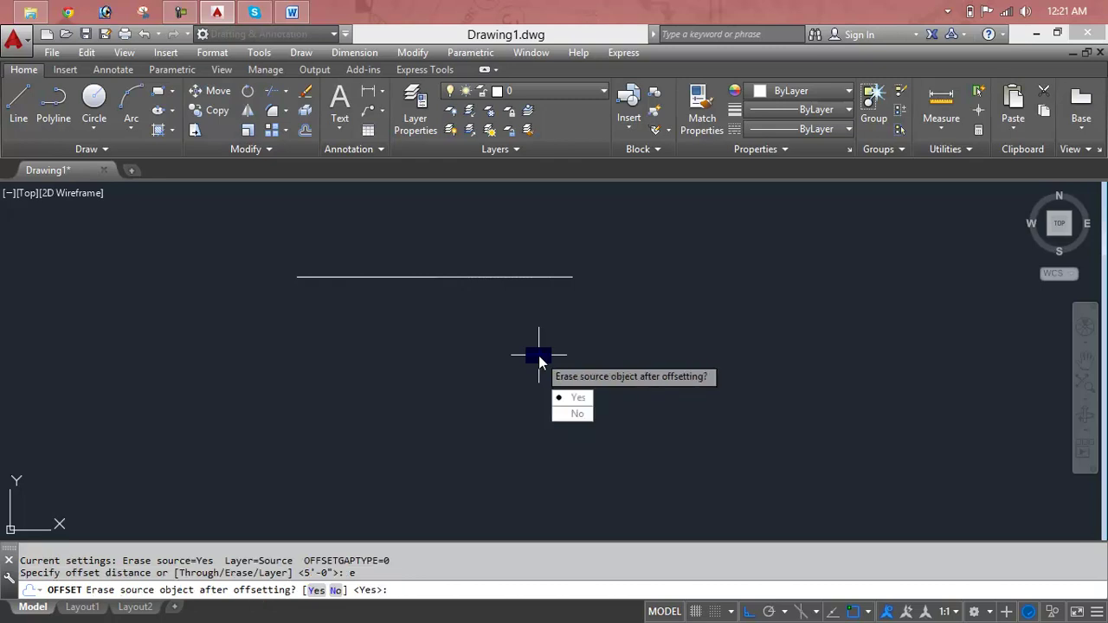
type("n")
key("Return")
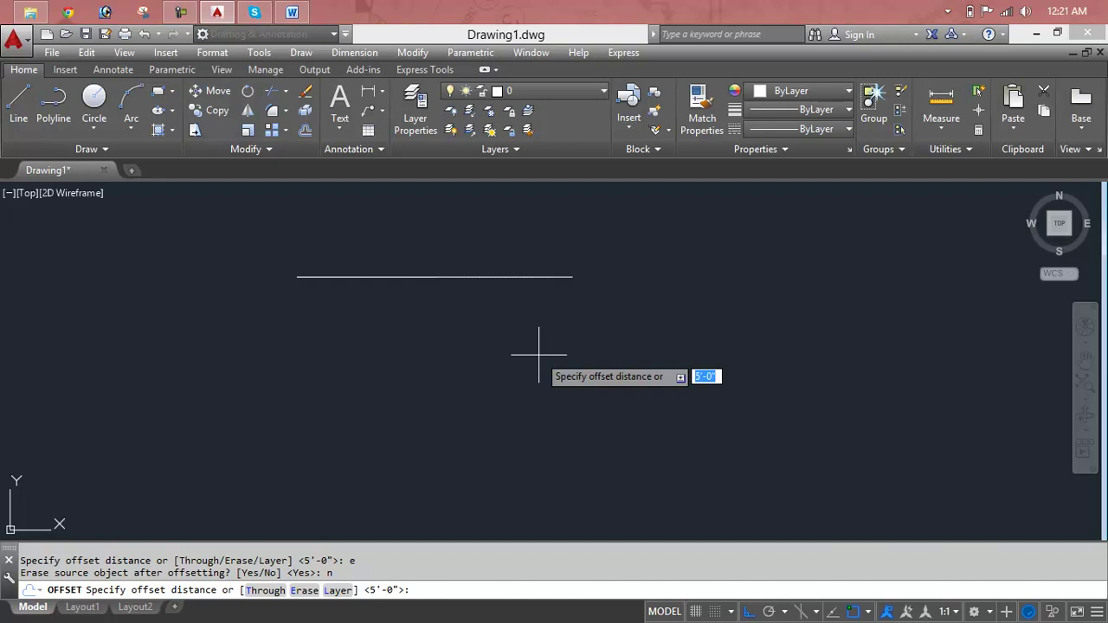
- Offset a copy of the line 10' below it, then undo that copy
type("10")
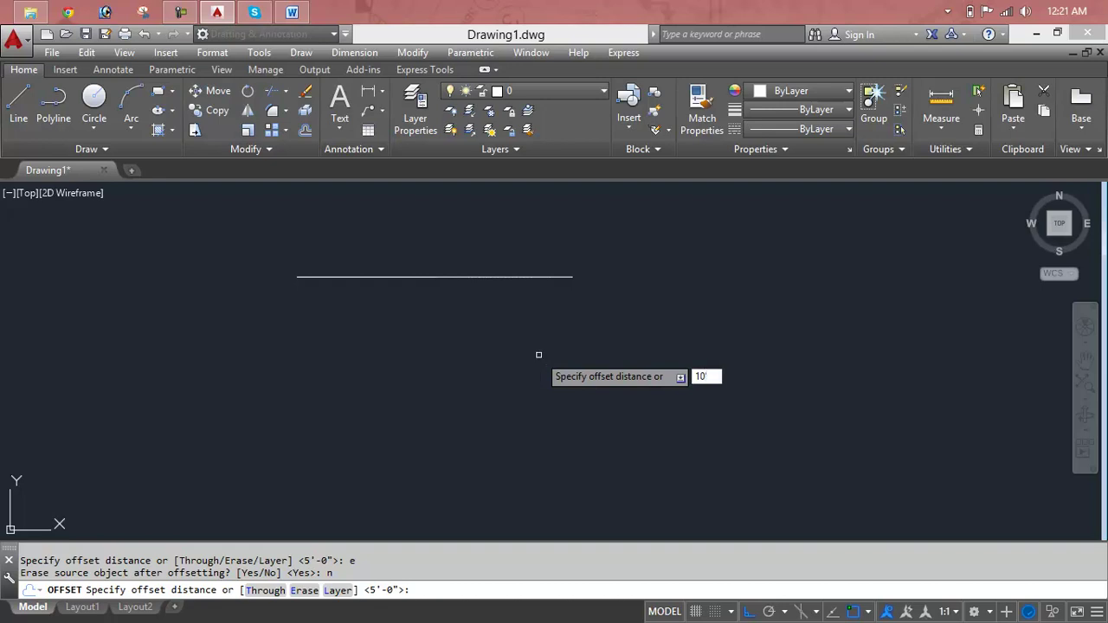
key("Return")
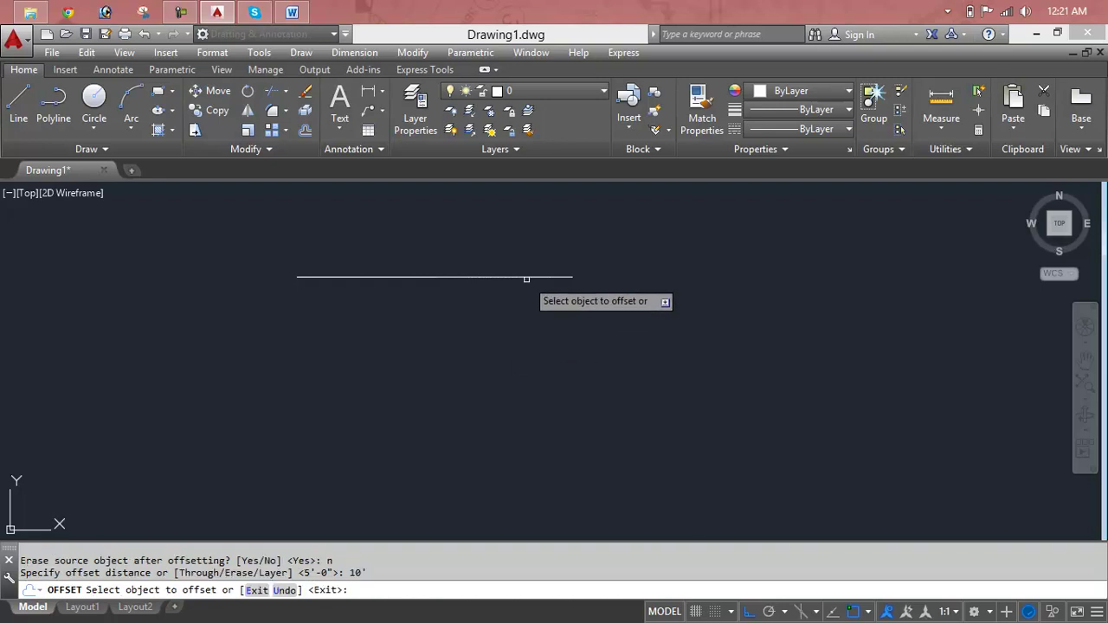
left_click(526, 278)
left_click(534, 333)
scroll(534, 333, "down", 5)
middle_click_drag(534, 333, 521, 302)
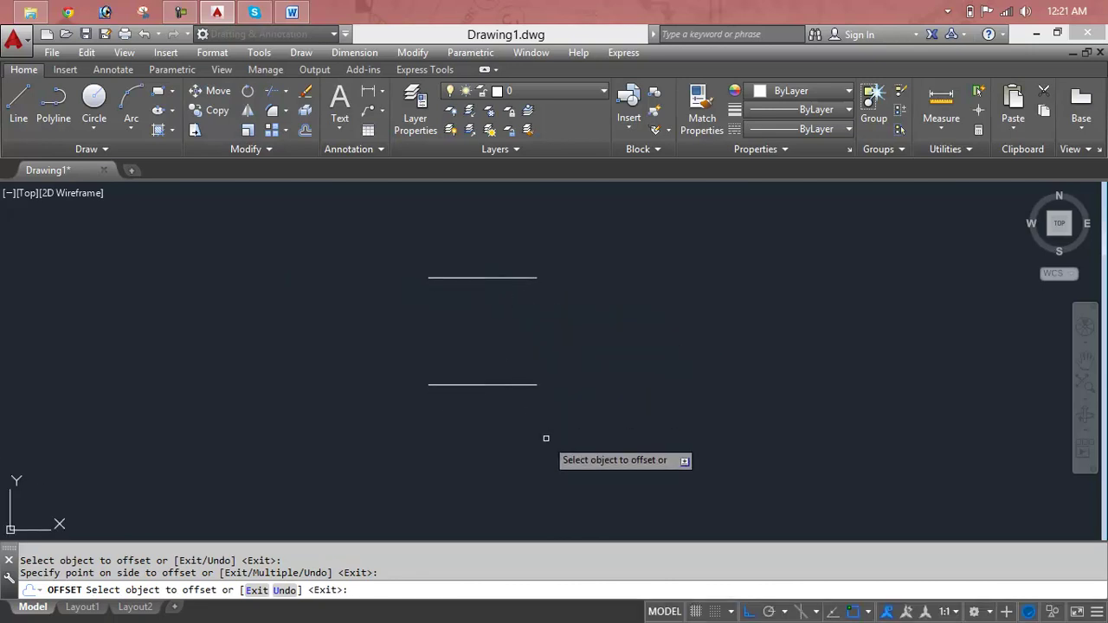
type("u")
key("Return")
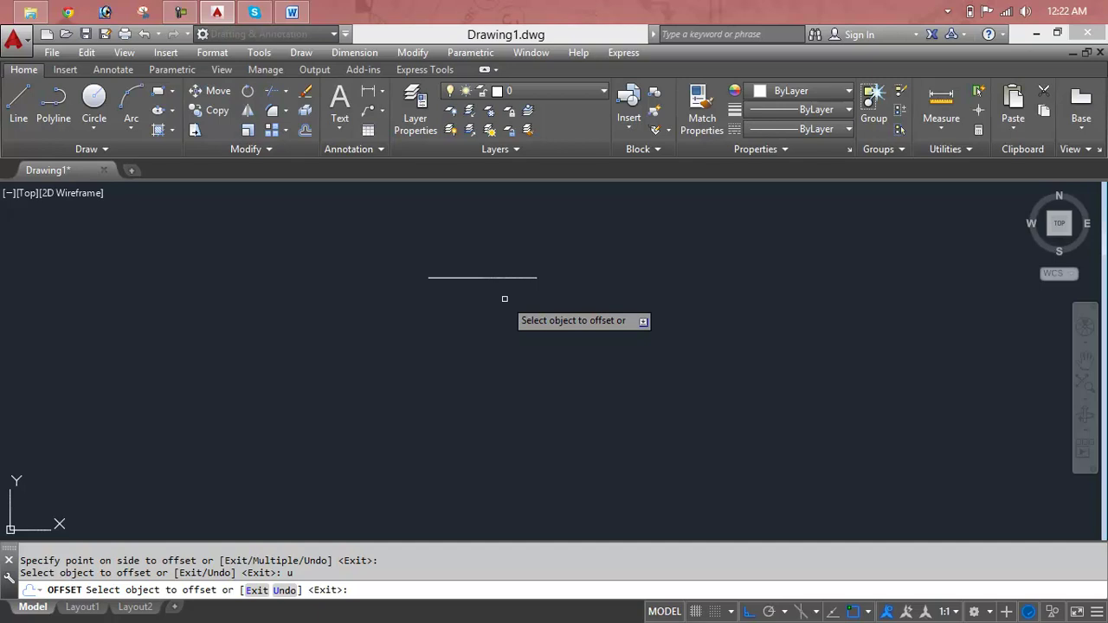
- Restart OFFSET and set its Layer option to Current
key("Escape")
key("Escape")
type("o")
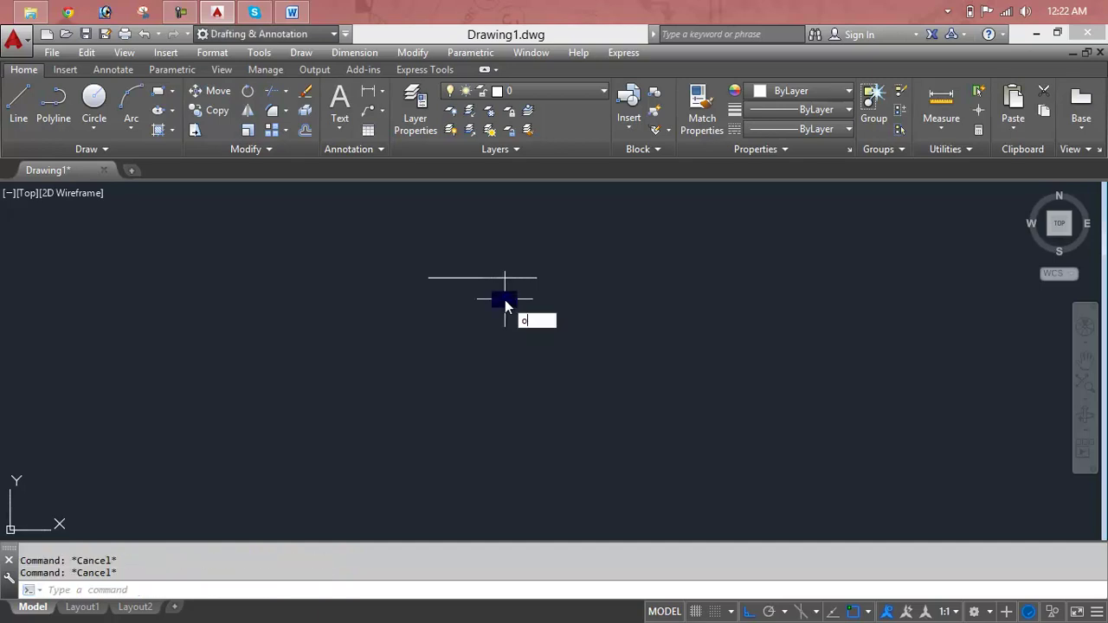
key("Return")
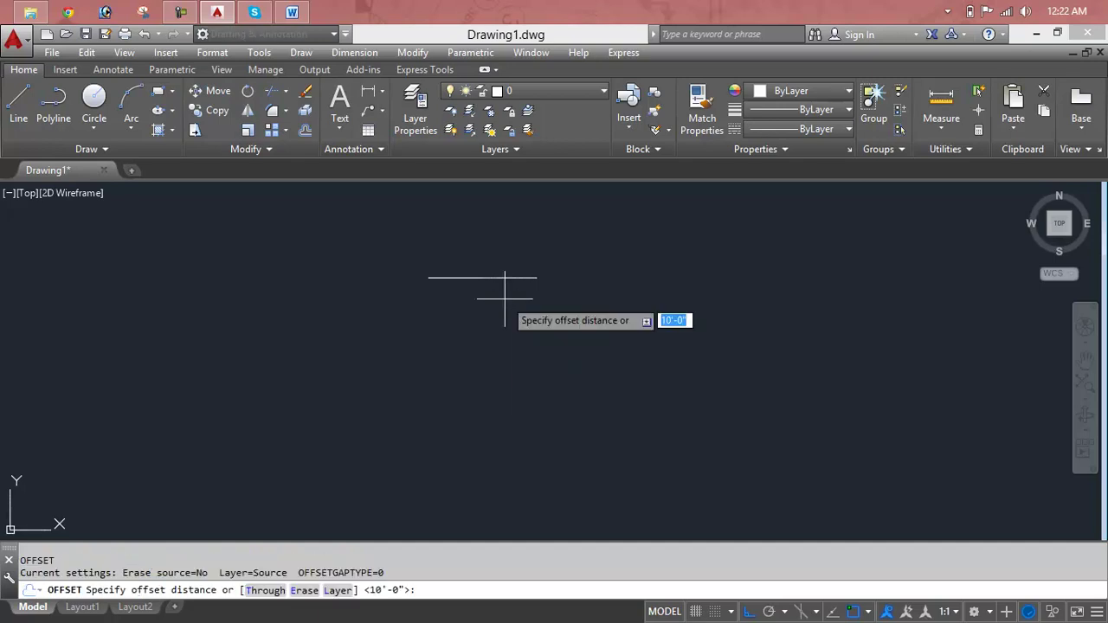
type("1")
key("Return")
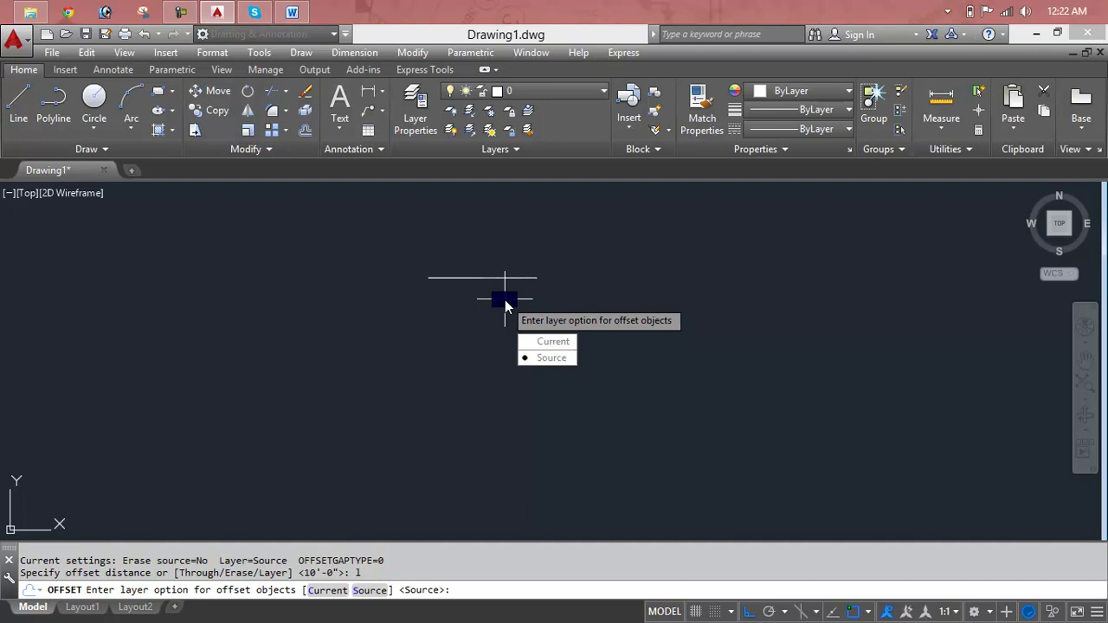
type("c")
key("Return")
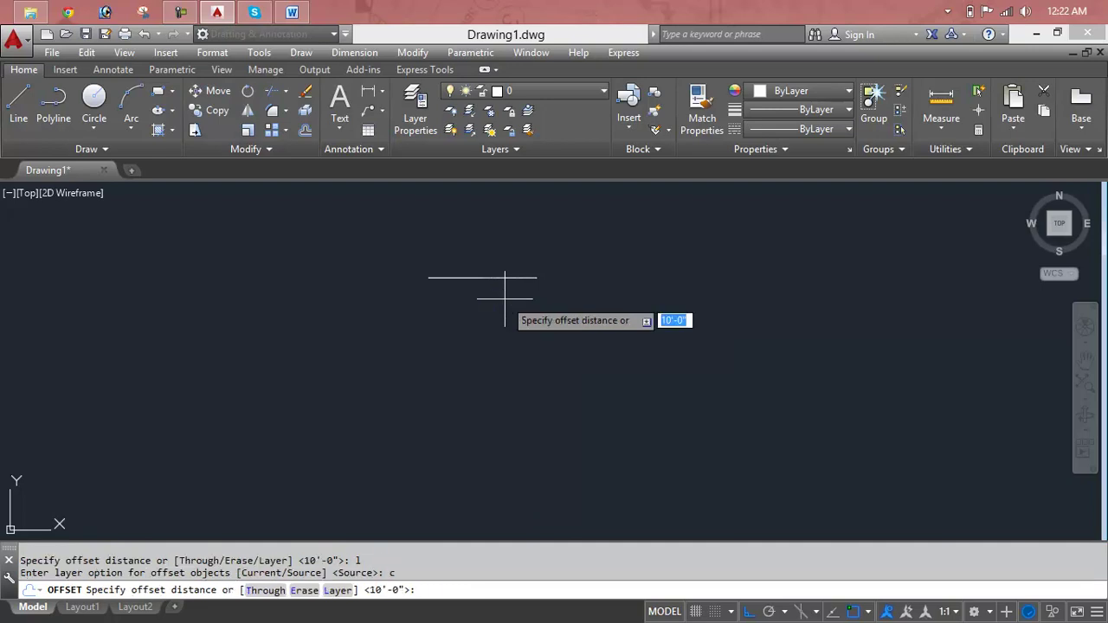
- Offset a copy of the 10' line 5' below it
type("5'")
key("Return")
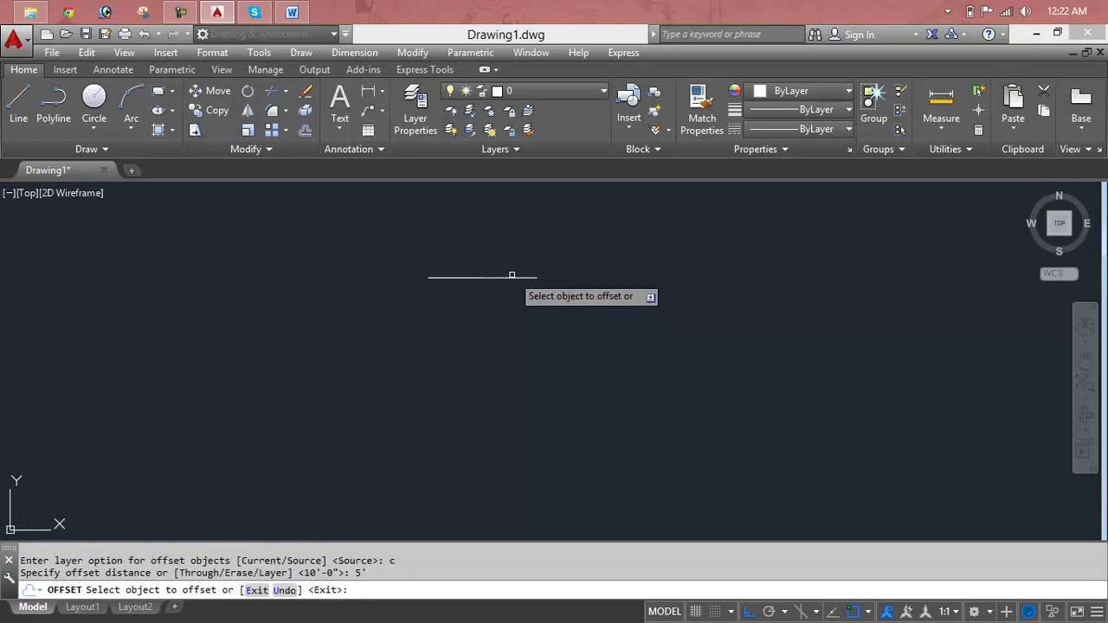
left_click(512, 275)
left_click(514, 337)
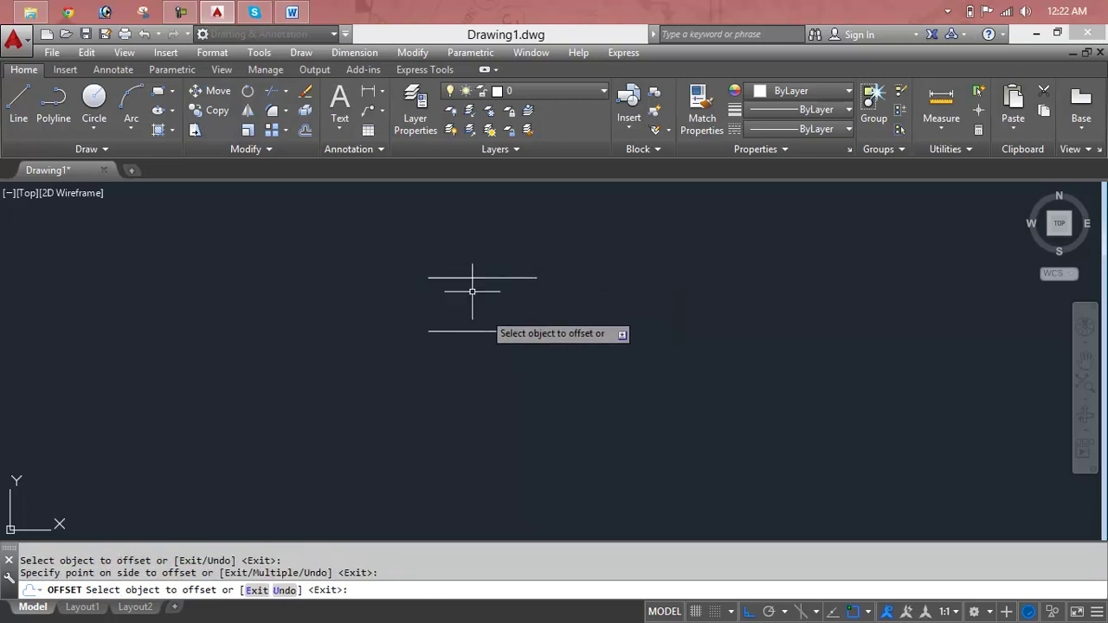
key("Escape")
key("Escape")
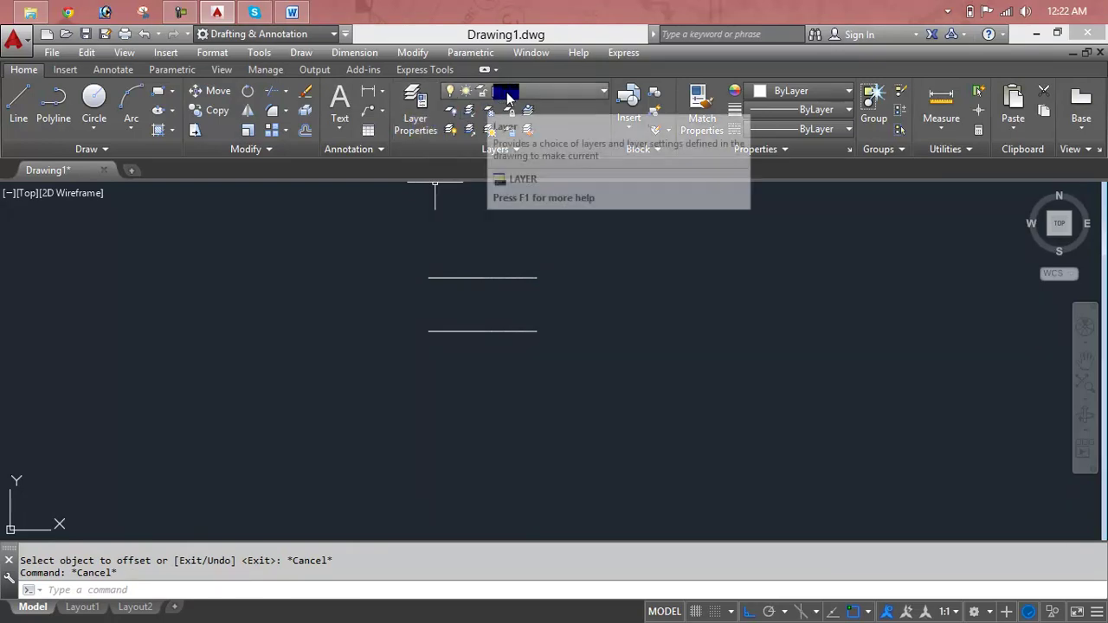
- Crossing-select both horizontal lines and delete them
left_click(602, 254)
left_click(413, 373)
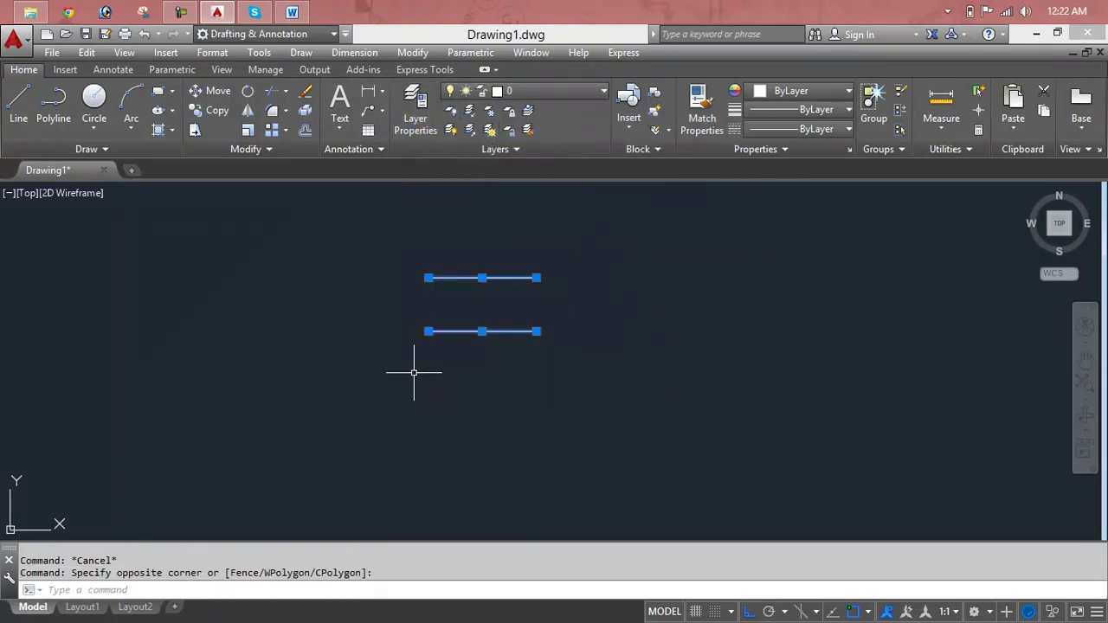
key("Delete")
key("Escape")
key("Escape")
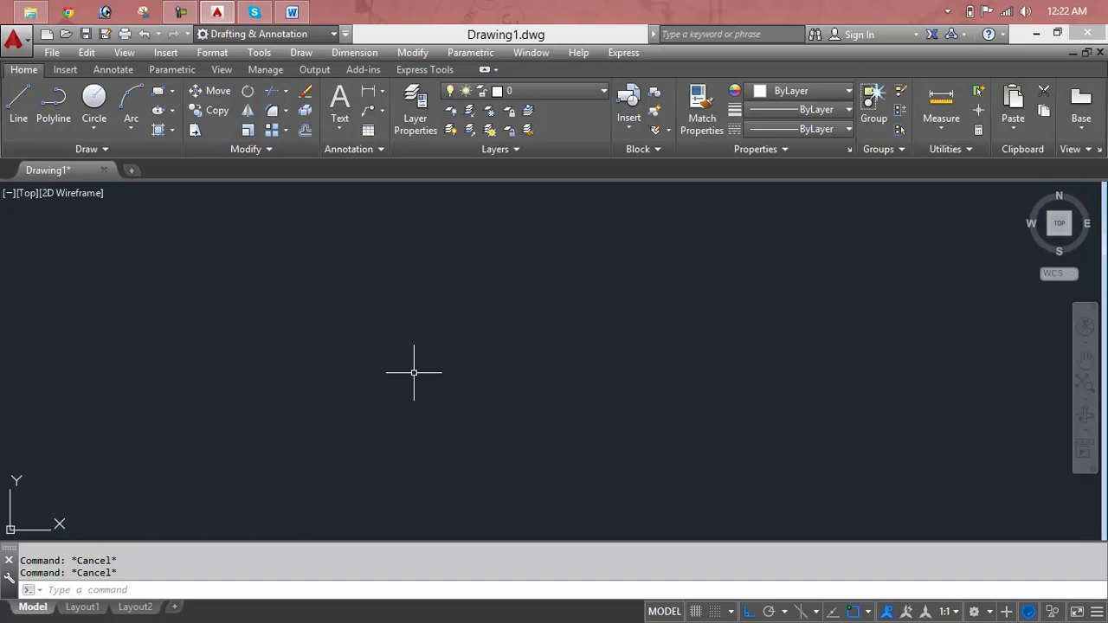